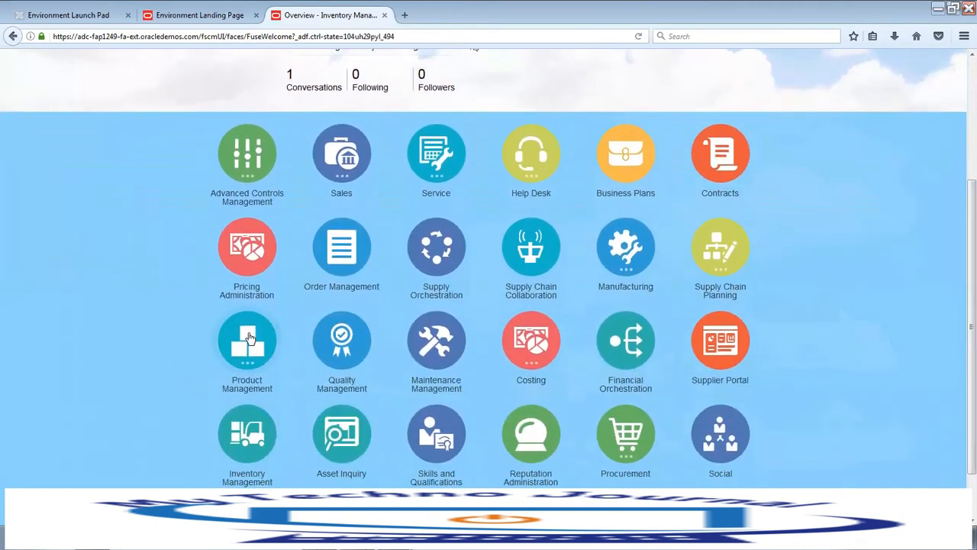
# Step: Open the Manage Items page in Product Information Management
pyautogui.click(250, 339)
pyautogui.click(731, 416)
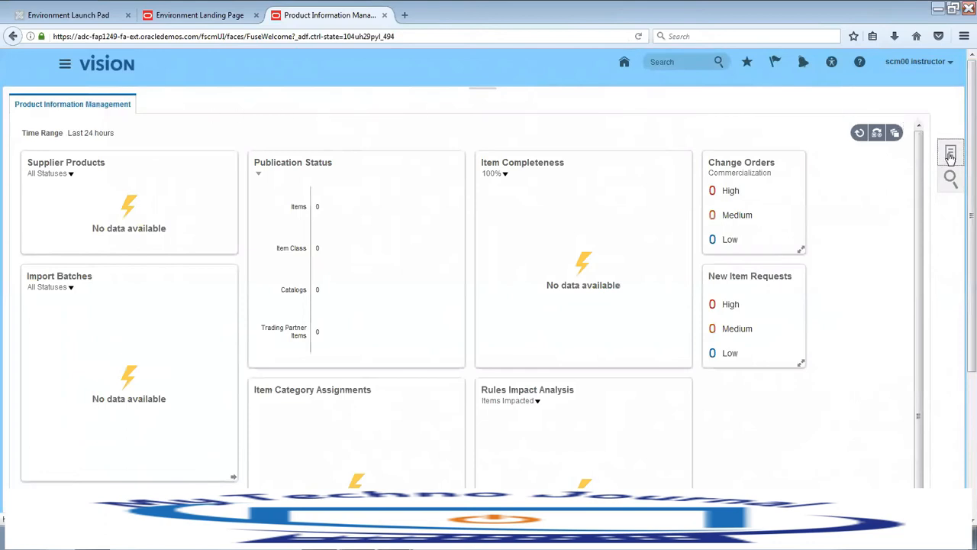
pyautogui.click(950, 155)
pyautogui.click(843, 130)
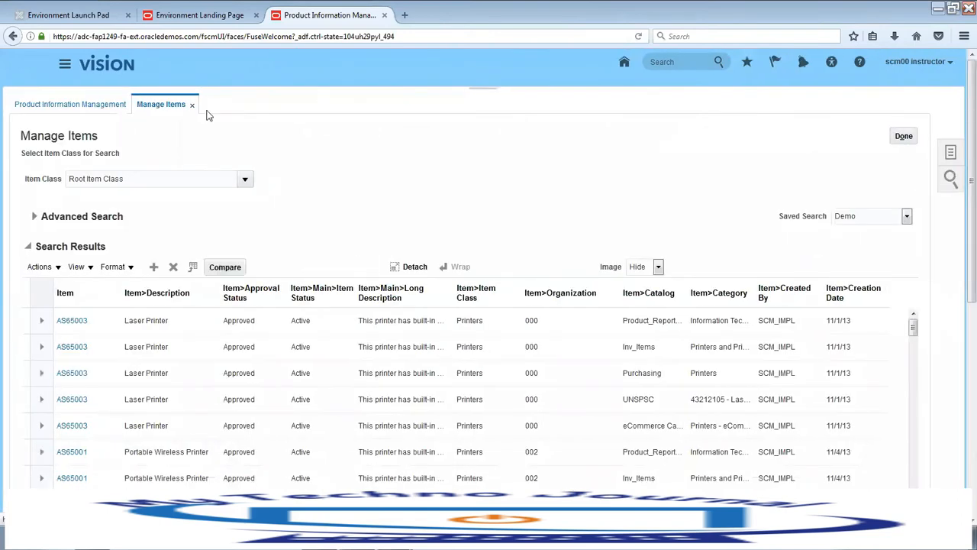
# Step: Search for items starting with DEMO in item organization 002
pyautogui.click(34, 216)
pyautogui.click(251, 247)
pyautogui.write('DEMO')
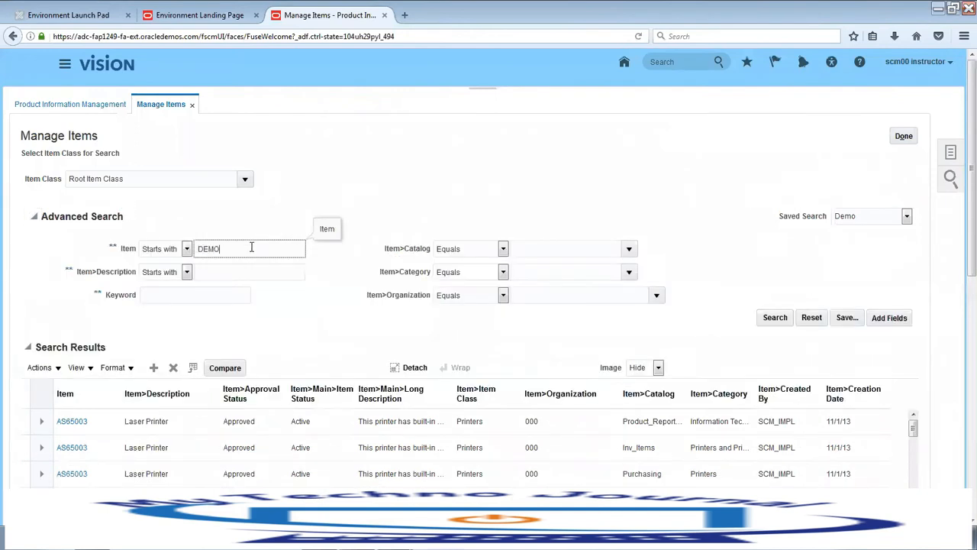
pyautogui.click(603, 296)
pyautogui.write('002')
pyautogui.click(758, 329)
pyautogui.click(776, 320)
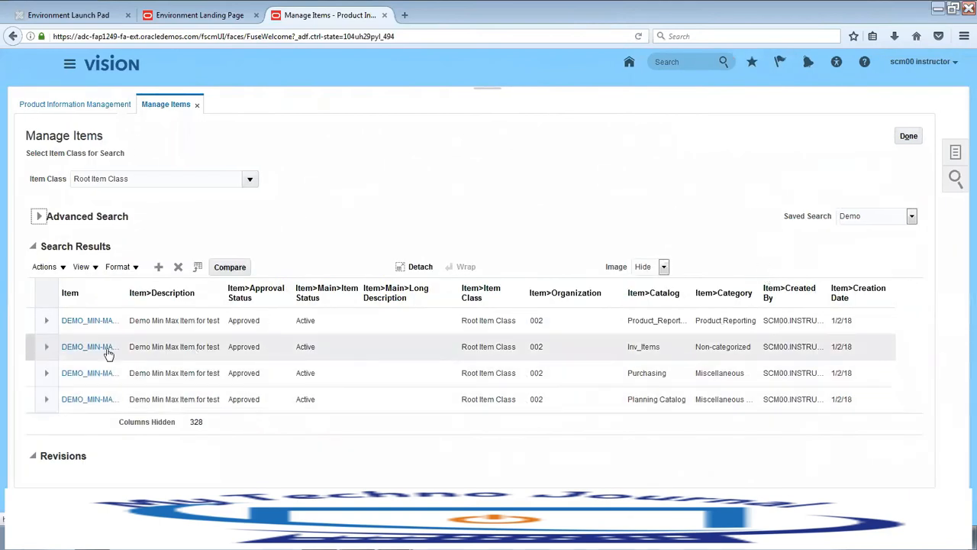
# Step: Open DEMO_MIN-MAX_ITEM from its Inv_Items catalog row and show its item organization Planning specifications
pyautogui.click(79, 353)
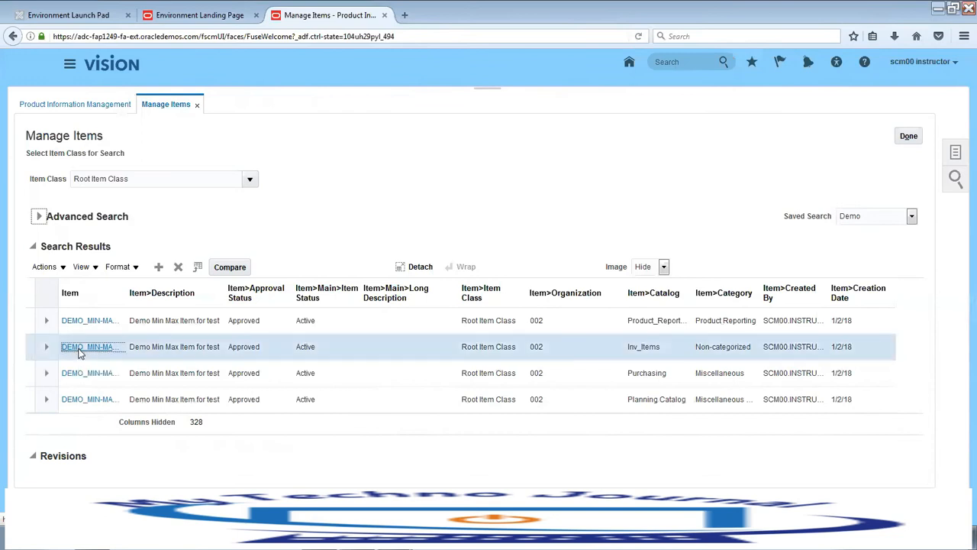
pyautogui.click(79, 347)
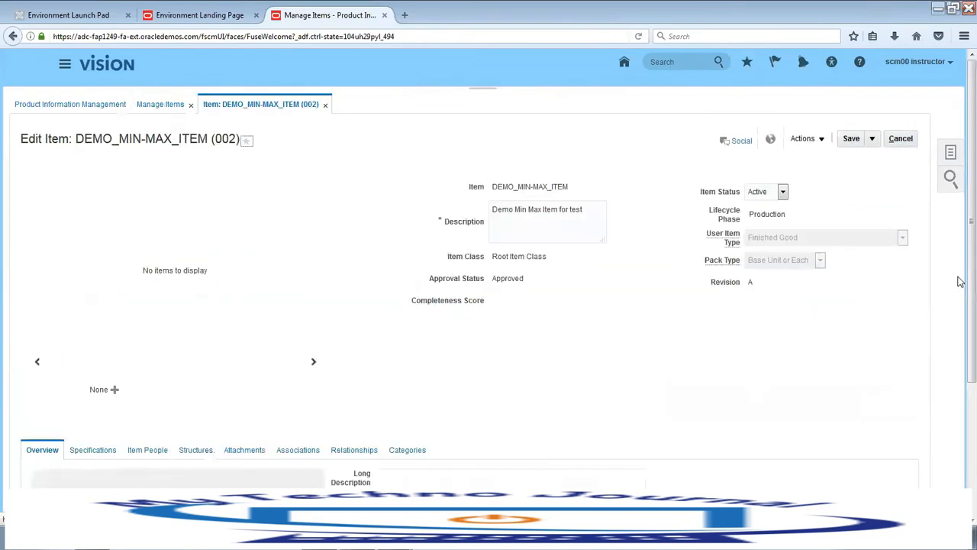
pyautogui.scroll(-2, 960, 330)
pyautogui.scroll(-3, 961, 330)
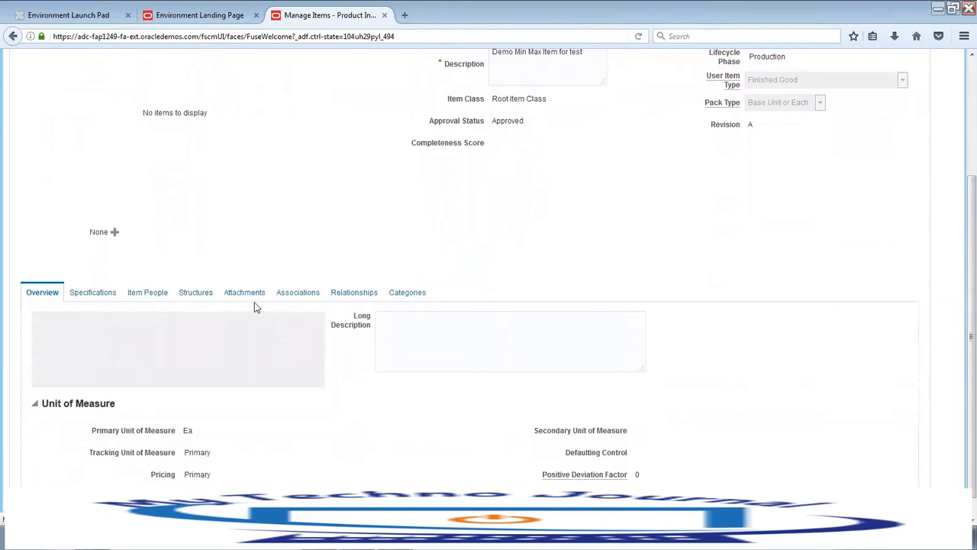
pyautogui.click(91, 298)
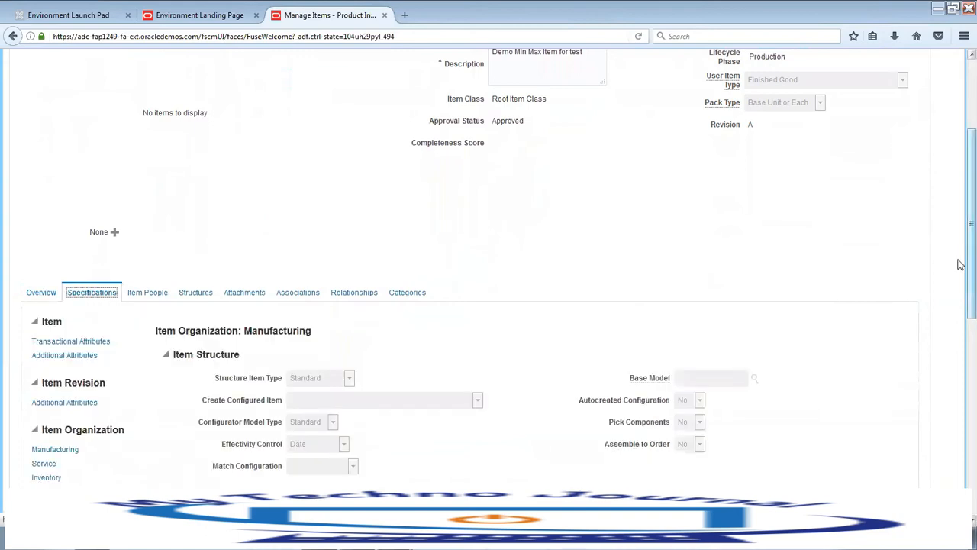
pyautogui.scroll(-3, 84, 327)
pyautogui.click(45, 291)
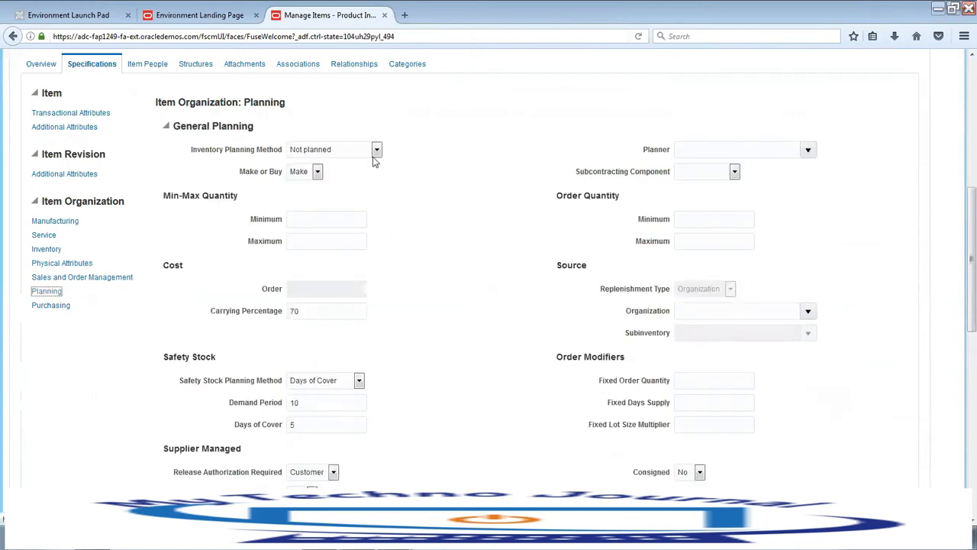
# Step: Try setting the item's inventory planning method to Min-max planning, and close the item without saving the changes
pyautogui.click(377, 152)
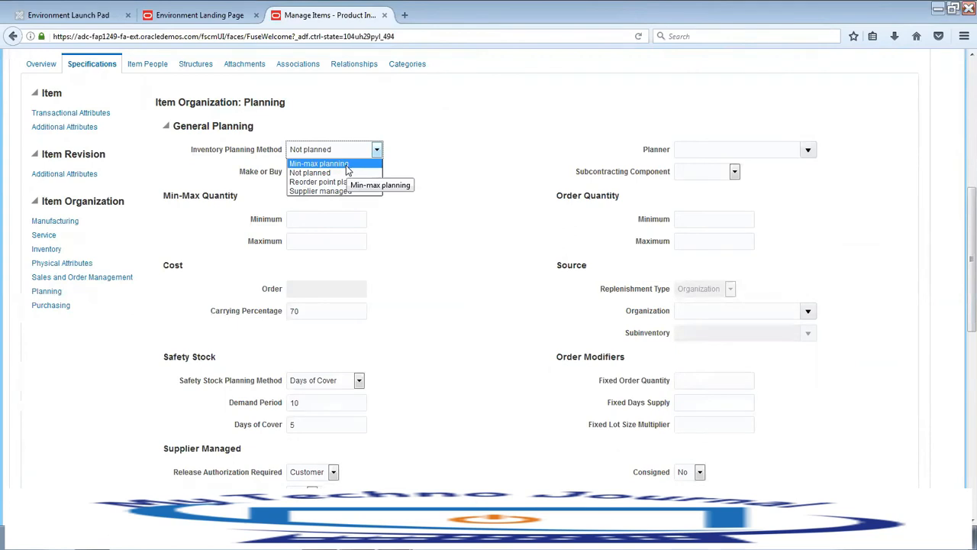
pyautogui.click(347, 164)
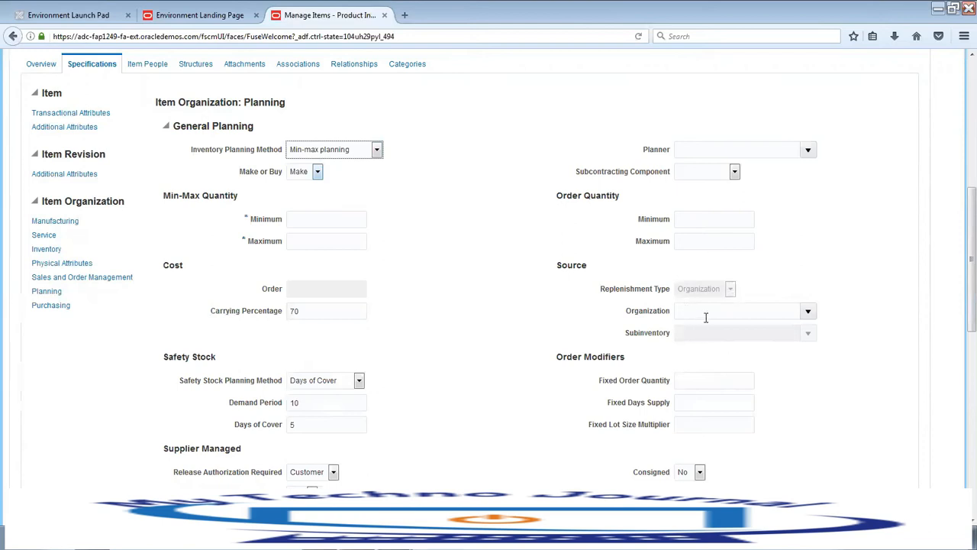
pyautogui.click(312, 221)
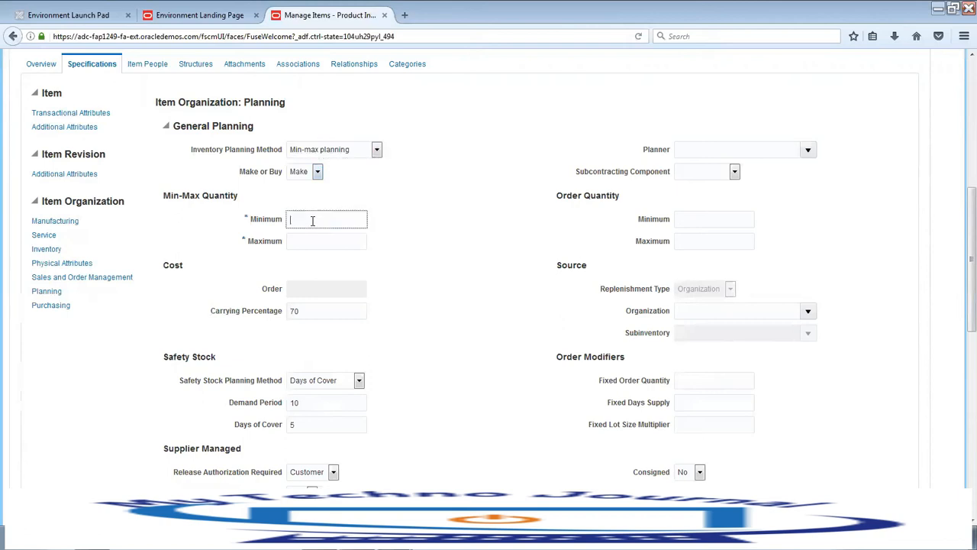
pyautogui.click(312, 242)
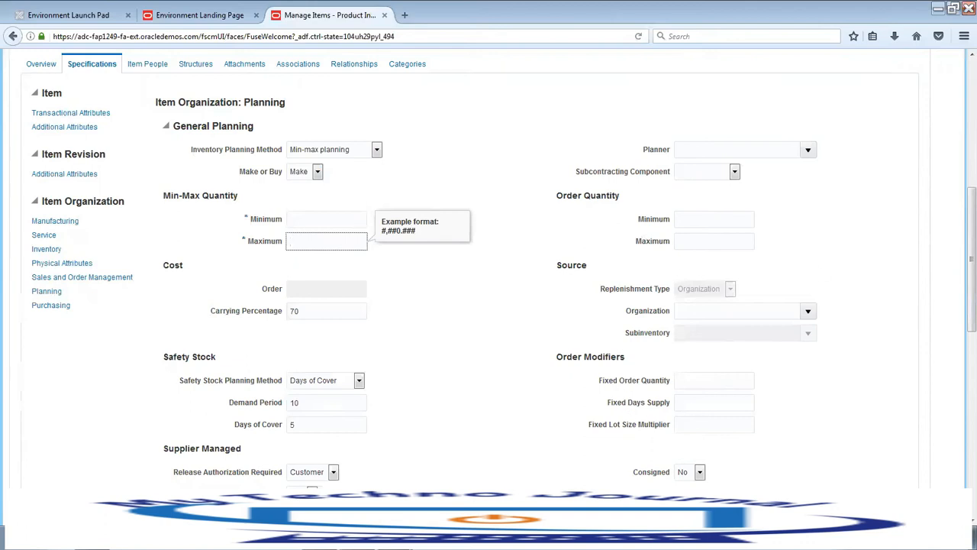
pyautogui.moveTo(961, 261); pyautogui.dragTo(959, 134)
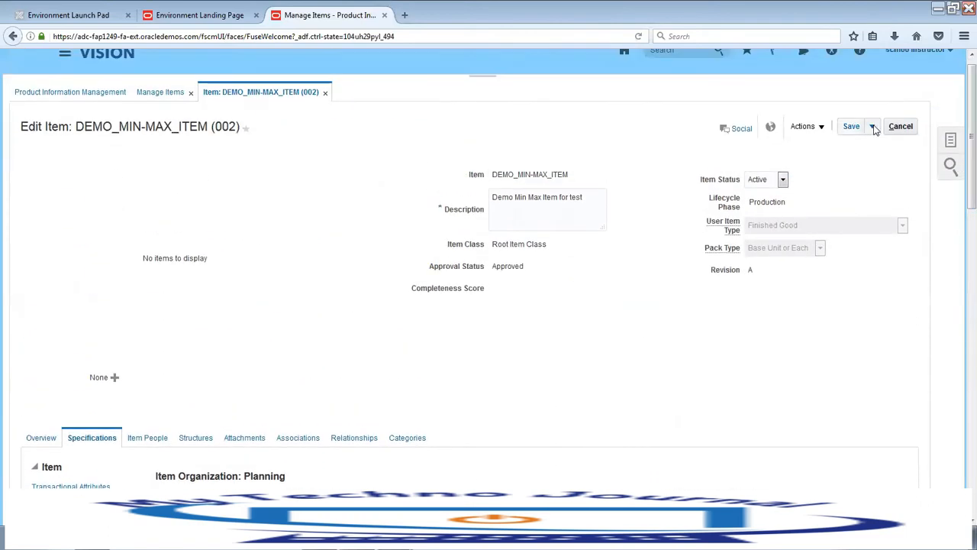
pyautogui.click(898, 127)
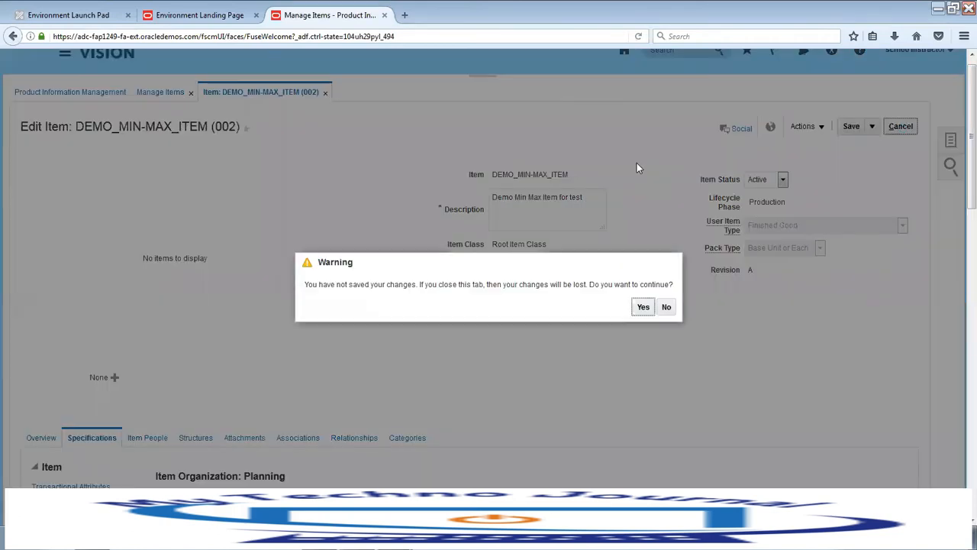
pyautogui.click(644, 306)
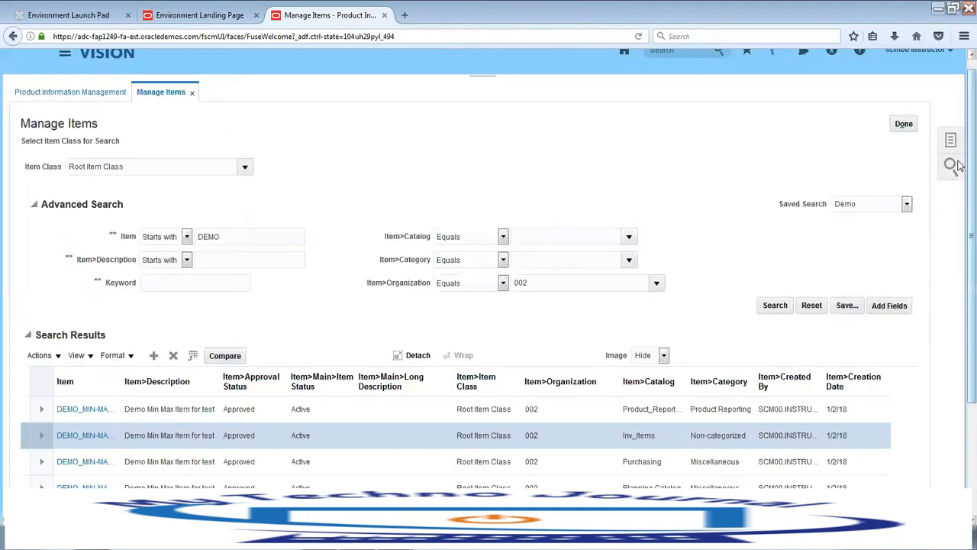
# Step: Finish Manage Items and open Setup and Maintenance
pyautogui.click(905, 125)
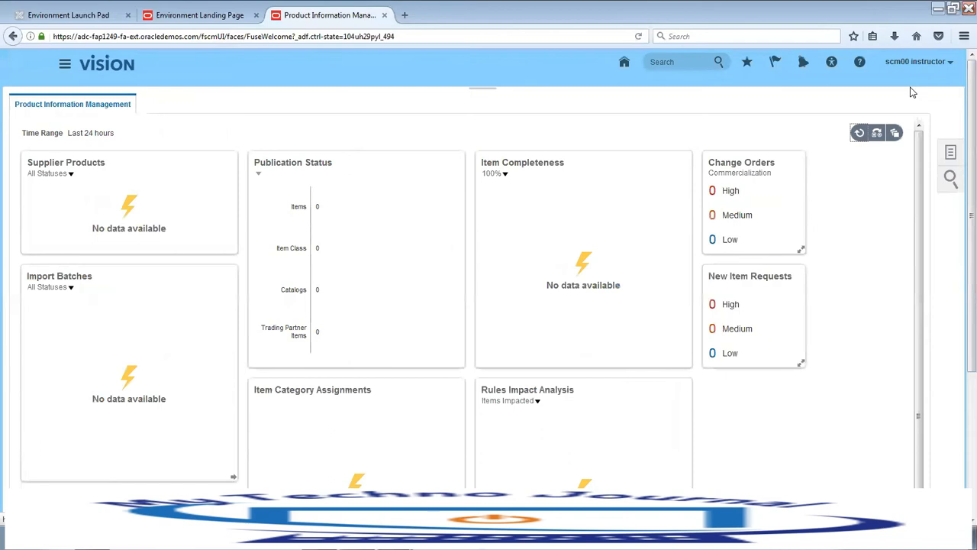
pyautogui.click(951, 67)
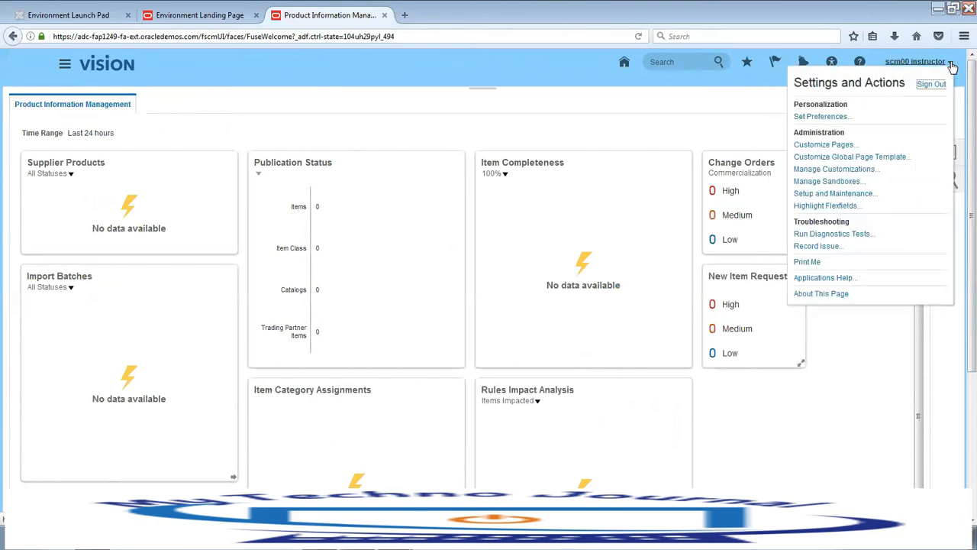
pyautogui.click(825, 194)
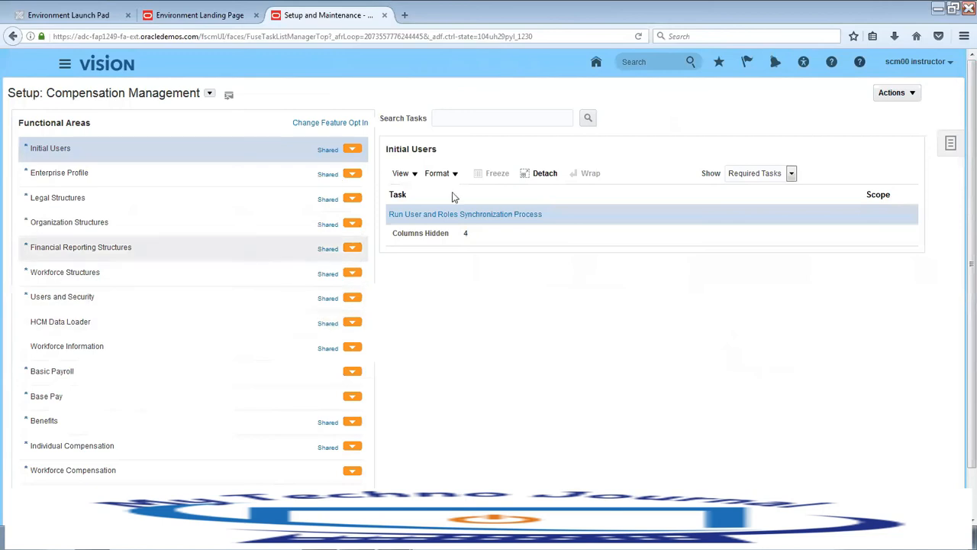
# Step: Switch the setup offering to Manufacturing and Supply Chain Materials Management
pyautogui.click(475, 119)
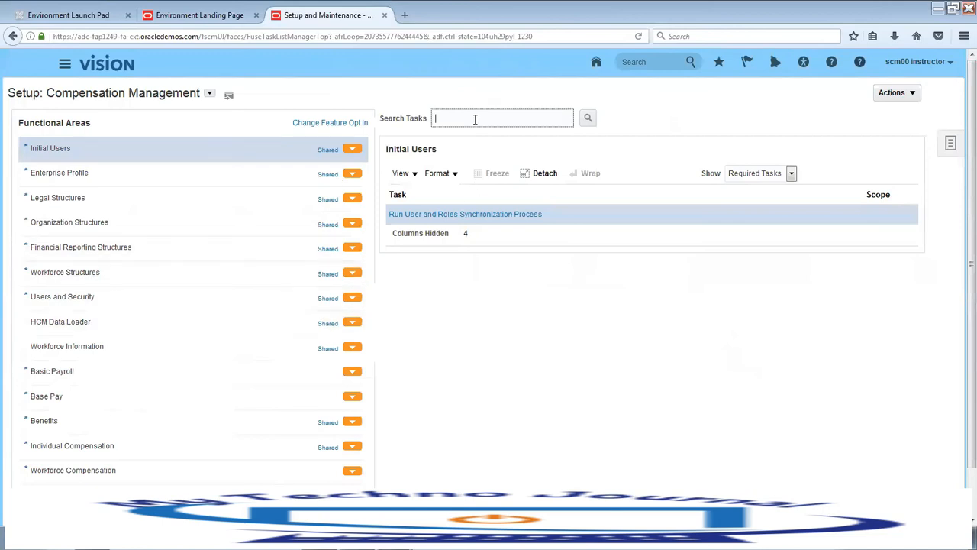
pyautogui.click(210, 94)
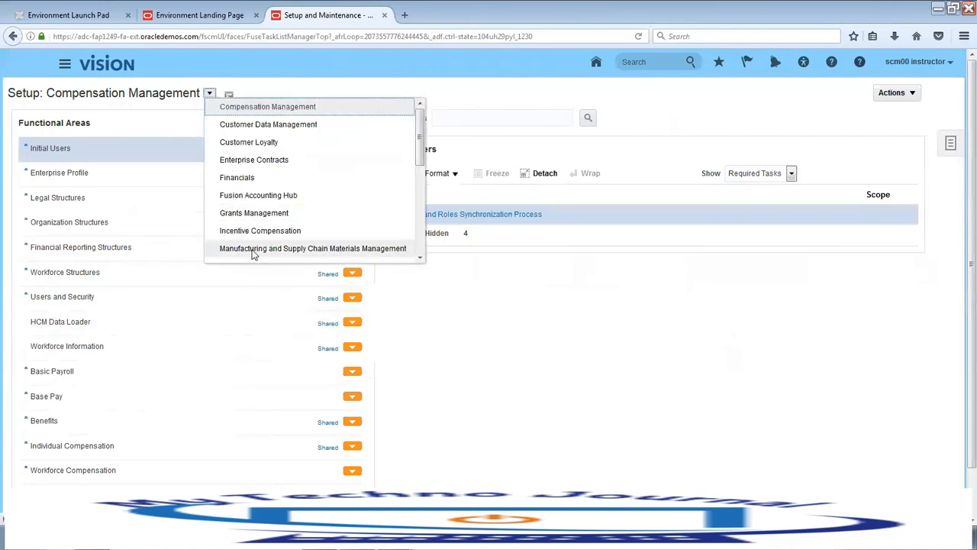
pyautogui.click(327, 250)
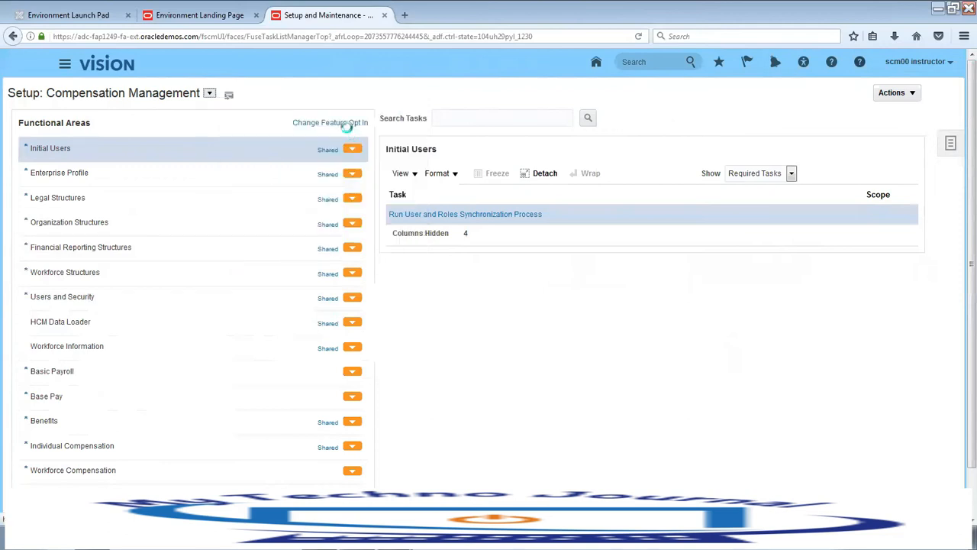
# Step: Search the setup tasks for Manage%Sub% and choose Manage Subinventories and Locators from the results
pyautogui.click(480, 116)
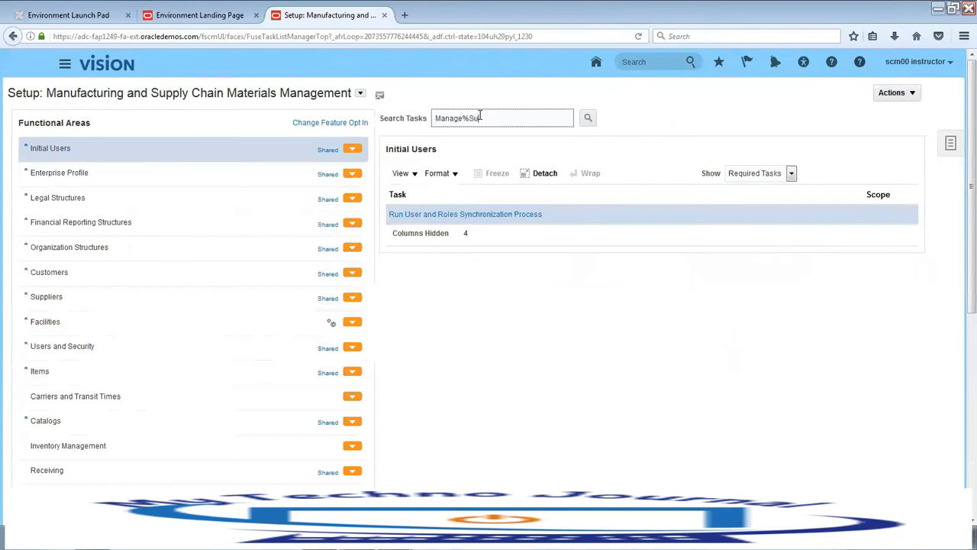
pyautogui.write('Manage%Sub%')
pyautogui.click(588, 118)
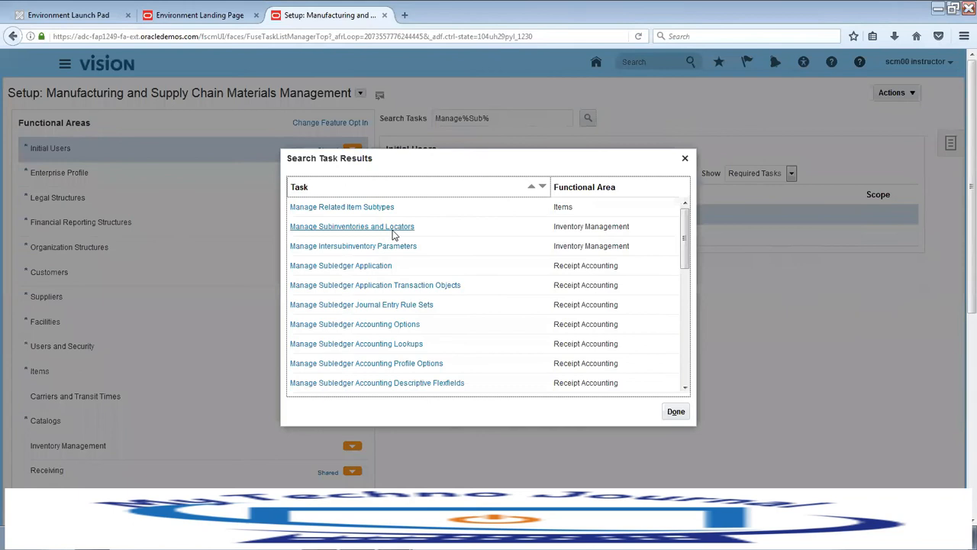
pyautogui.click(352, 227)
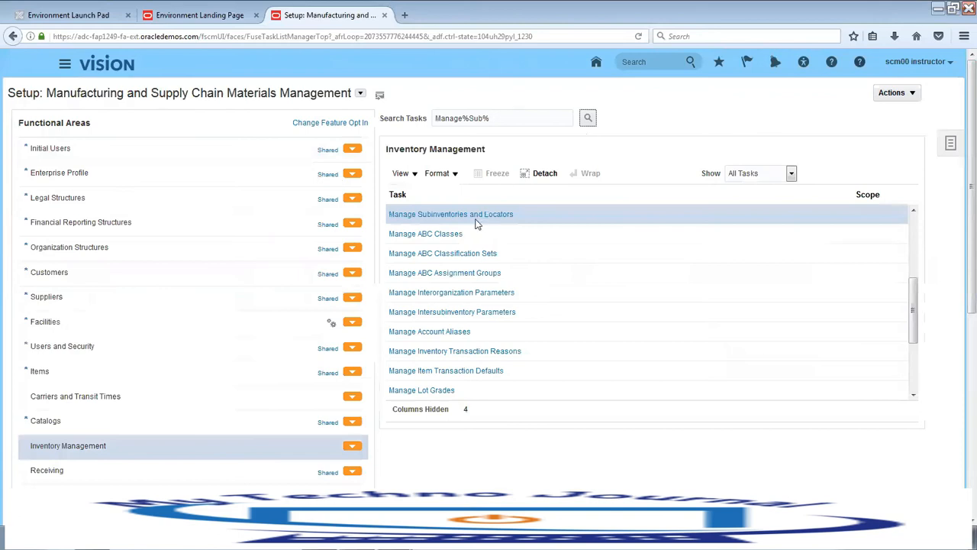
# Step: Open the Manage Subinventories and Locators task and display the item subinventories of the Stores subinventory
pyautogui.click(449, 215)
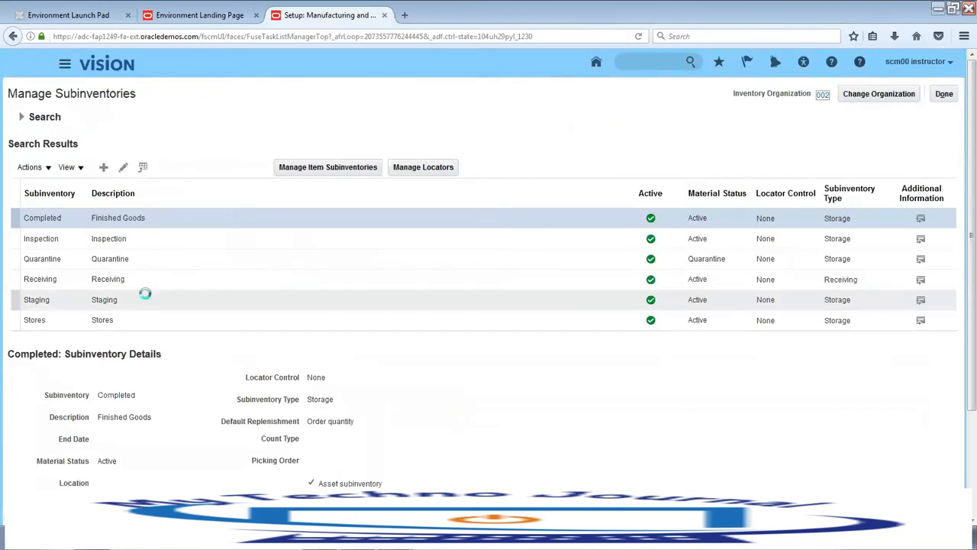
pyautogui.click(153, 322)
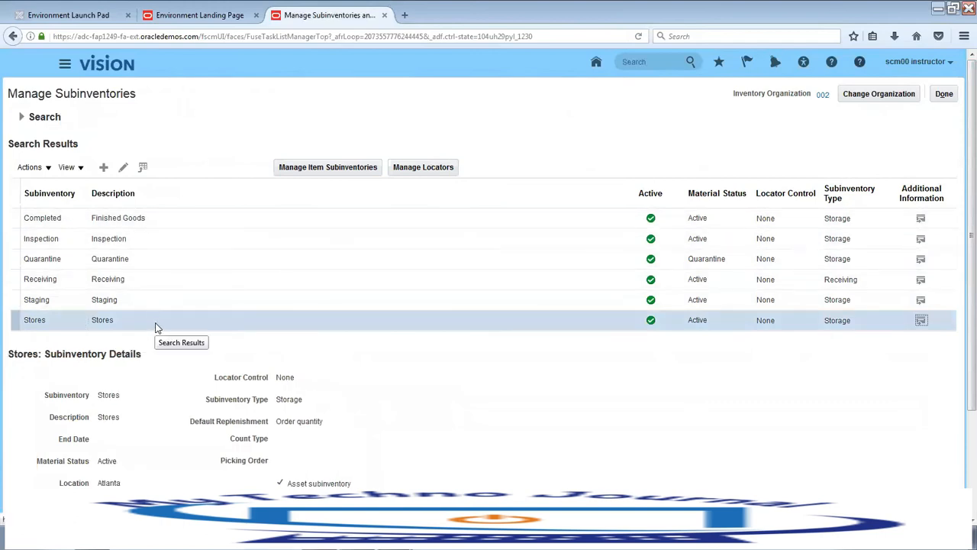
pyautogui.click(334, 170)
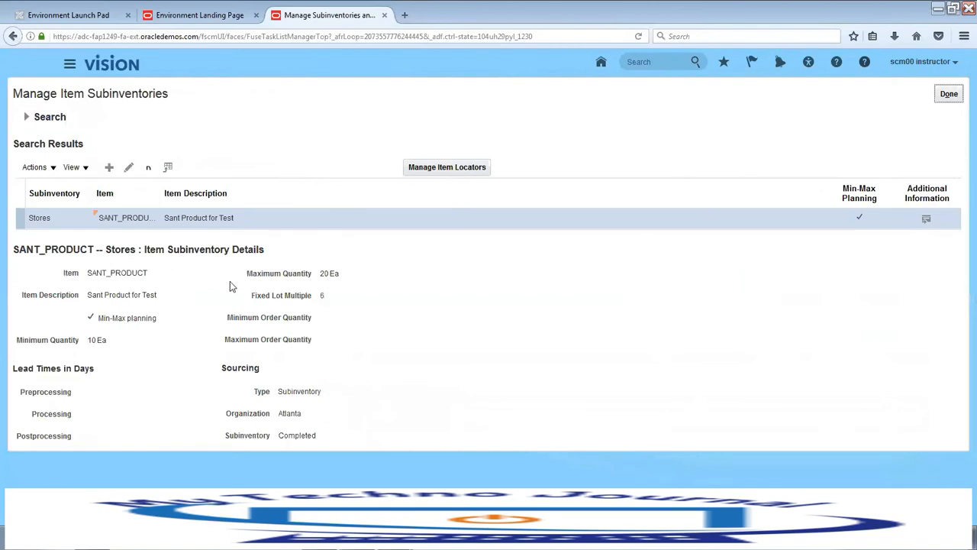
# Step: Start adding an item to the Stores subinventory and pick DEMO_MIN-MAX_ITEM by searching for DEMO
pyautogui.click(109, 172)
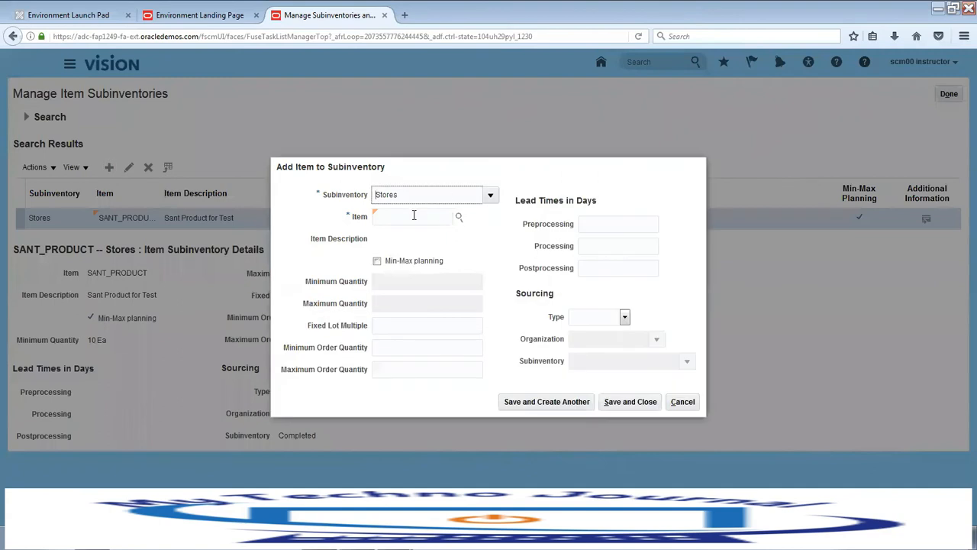
pyautogui.click(459, 217)
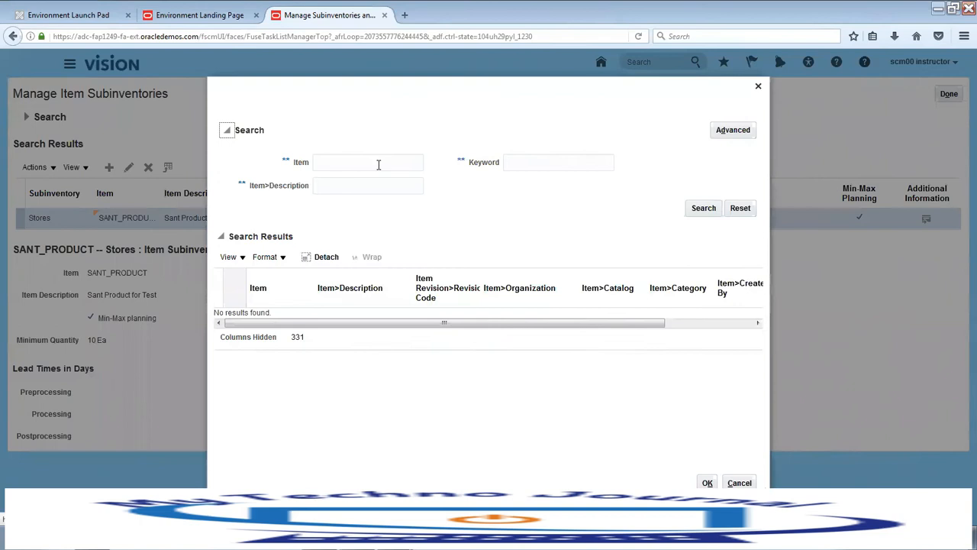
pyautogui.click(378, 164)
pyautogui.write('DEMO')
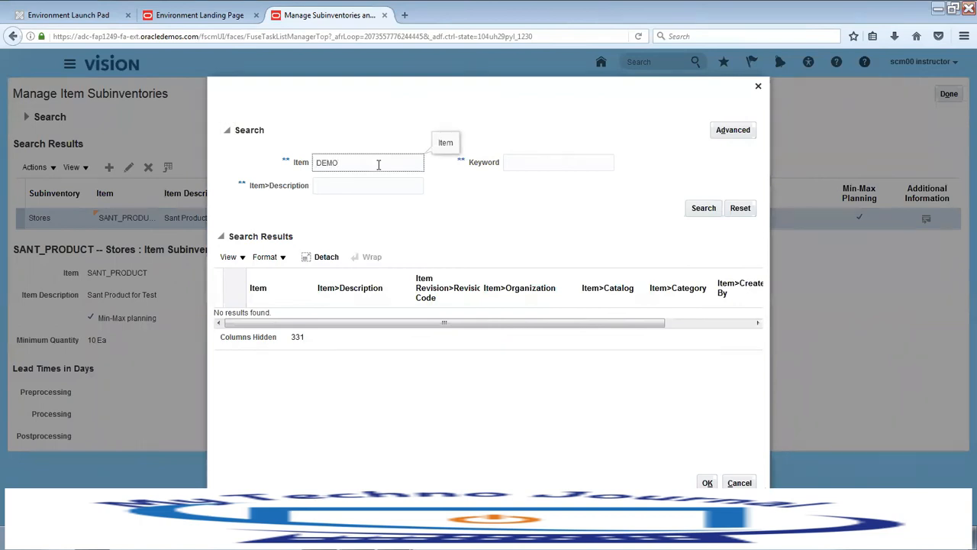
pyautogui.click(704, 208)
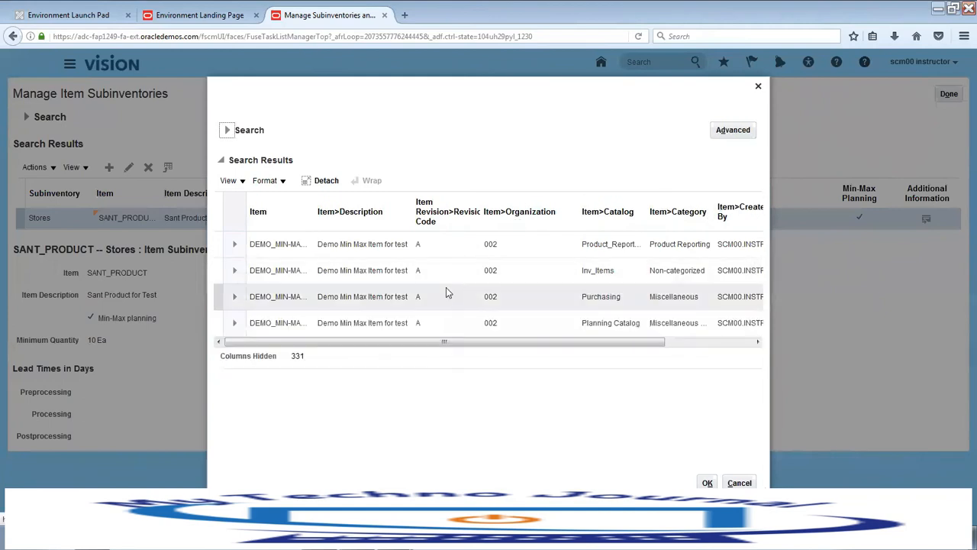
pyautogui.click(429, 269)
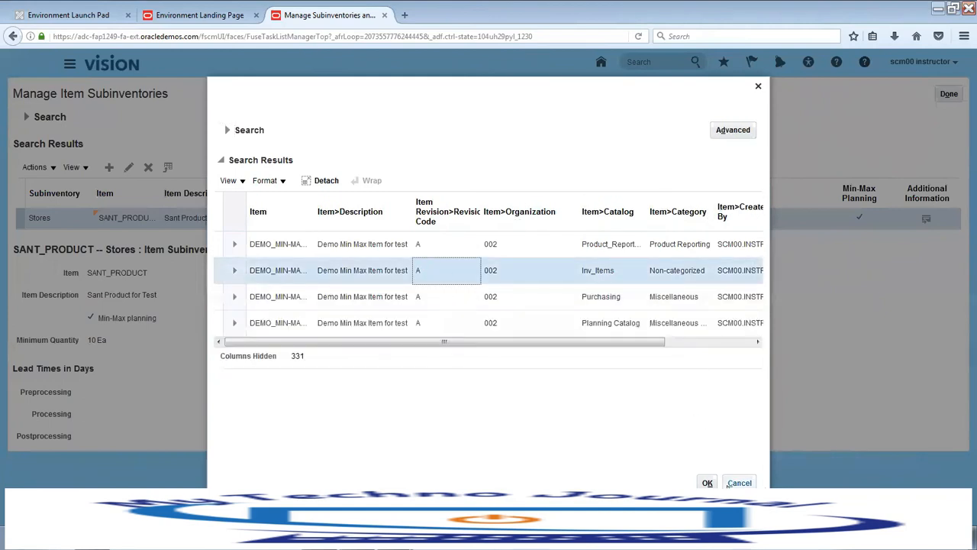
pyautogui.click(707, 483)
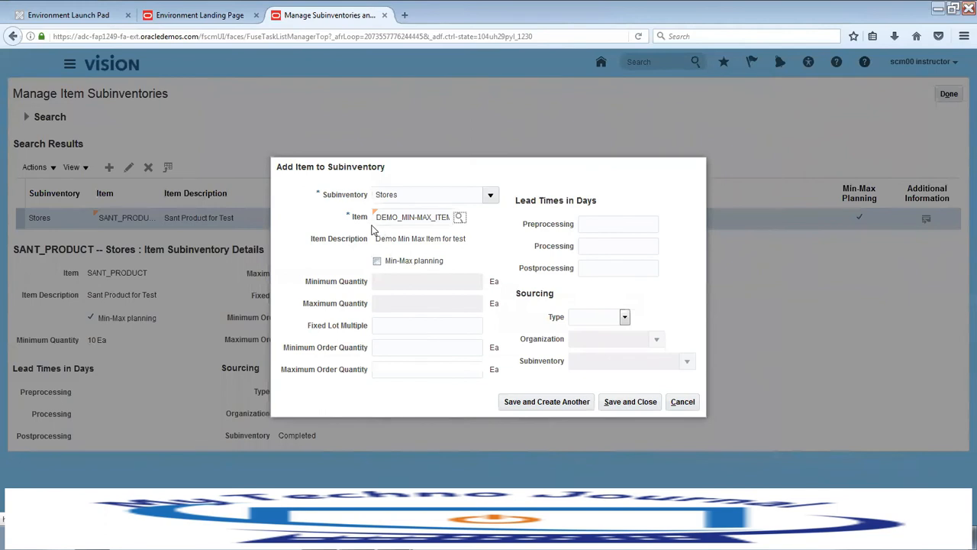
# Step: Enable min-max planning for the item with a minimum quantity of 10 and a maximum quantity of 50
pyautogui.click(378, 262)
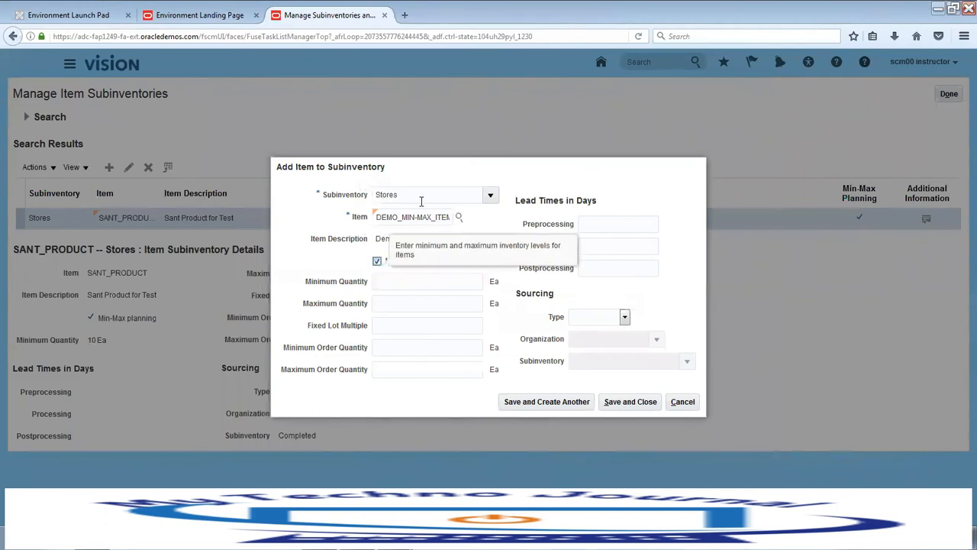
pyautogui.click(442, 282)
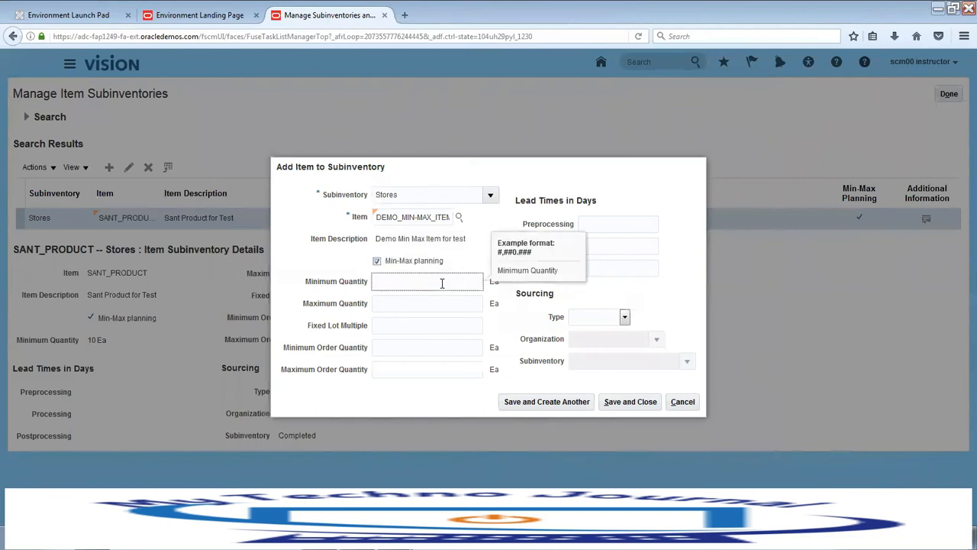
pyautogui.write('10')
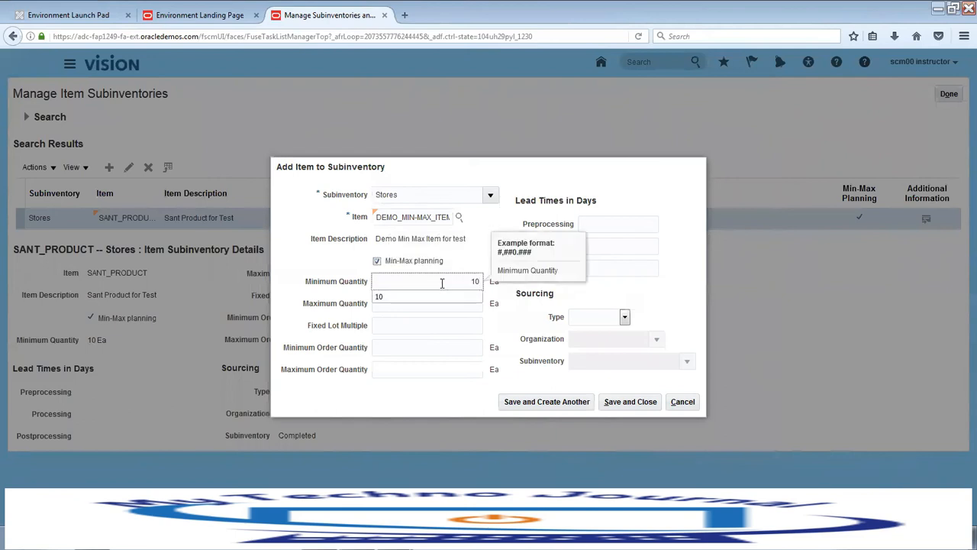
pyautogui.click(436, 304)
pyautogui.click(437, 305)
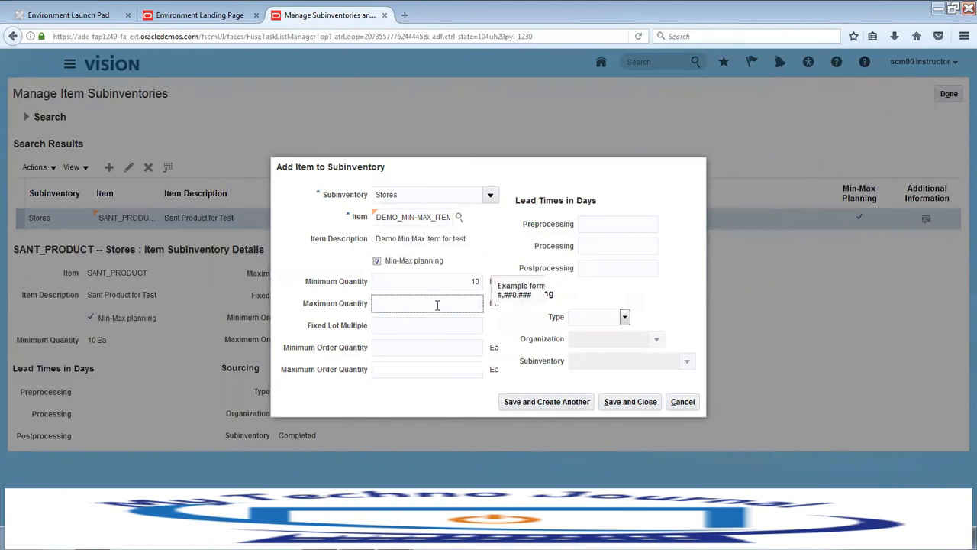
pyautogui.write('50')
pyautogui.press('Tab')
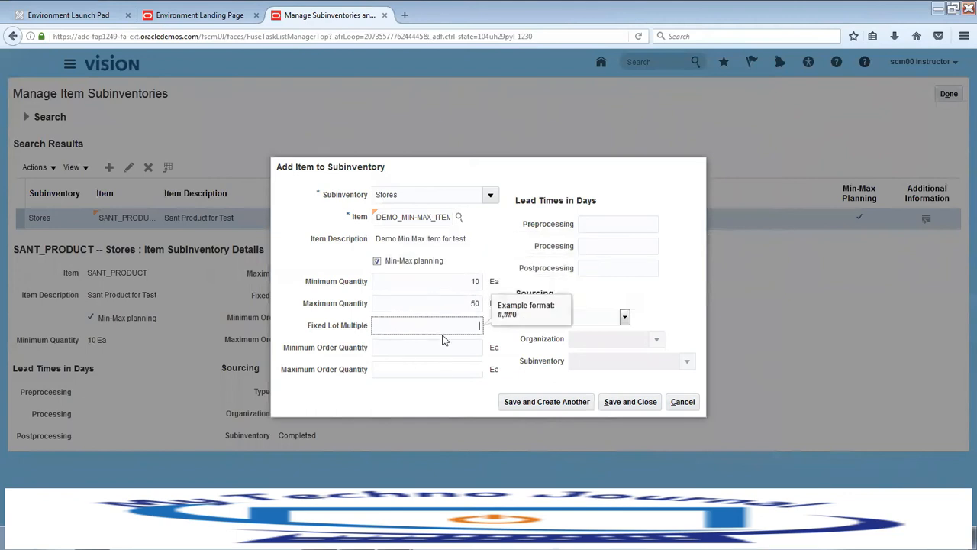
pyautogui.click(624, 298)
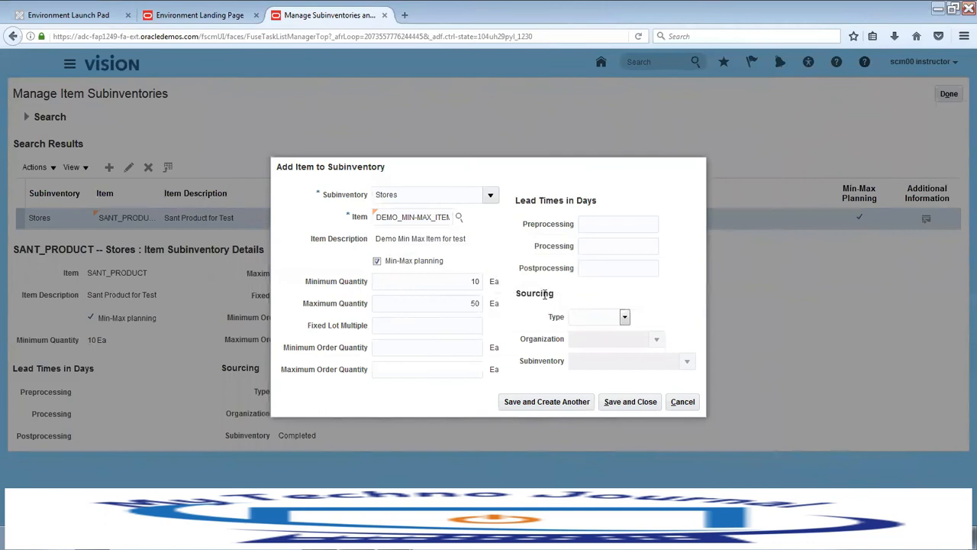
# Step: Set the sourcing type to Subinventory with Completed as the source, save the item subinventory and finish the task
pyautogui.click(624, 318)
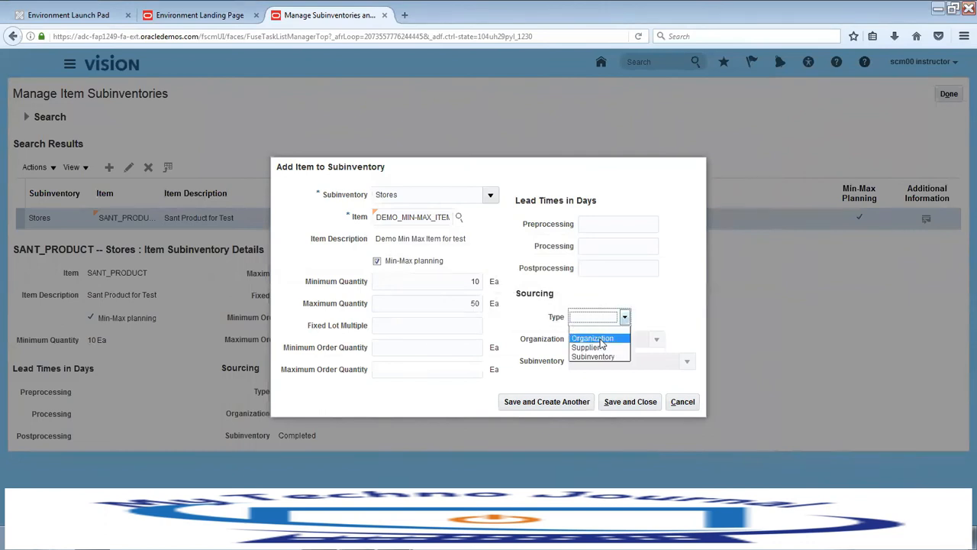
pyautogui.click(594, 356)
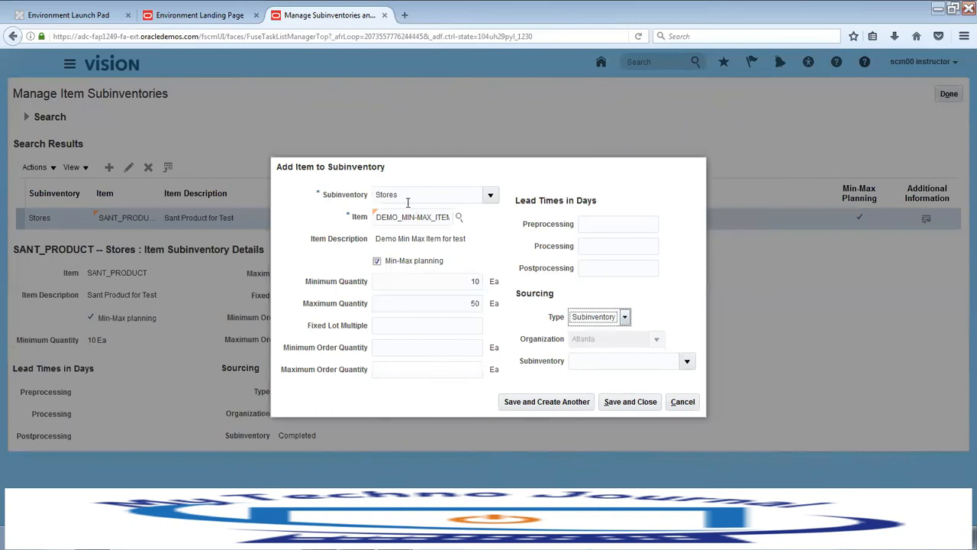
pyautogui.click(688, 363)
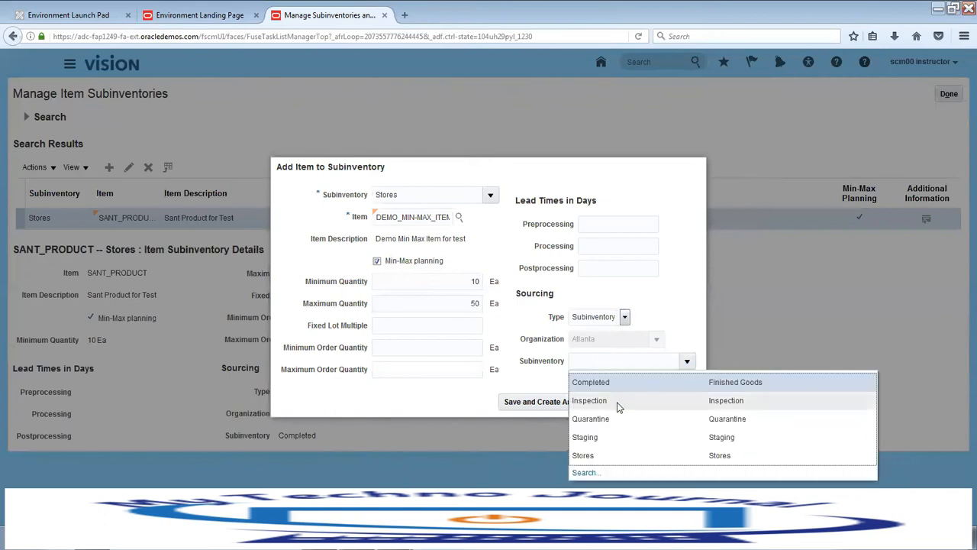
pyautogui.click(617, 383)
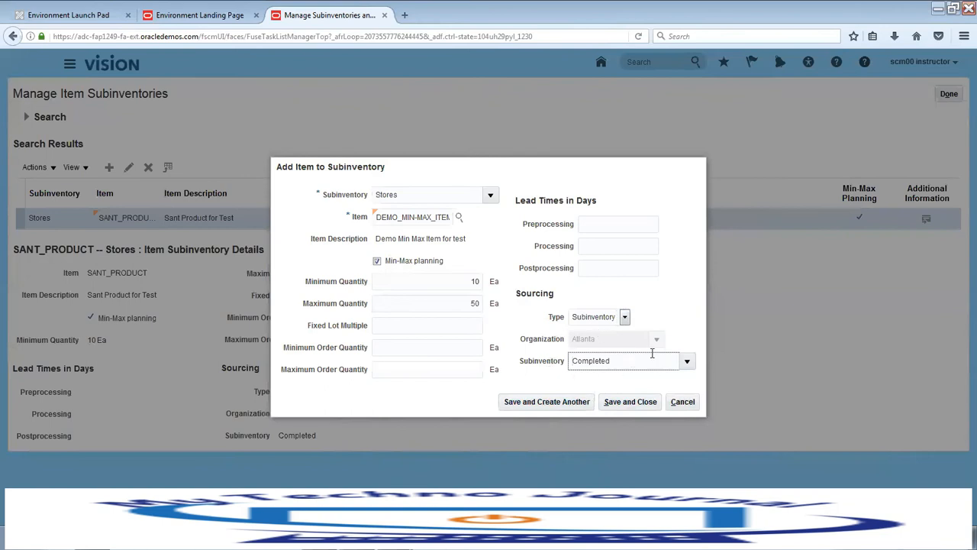
pyautogui.click(629, 403)
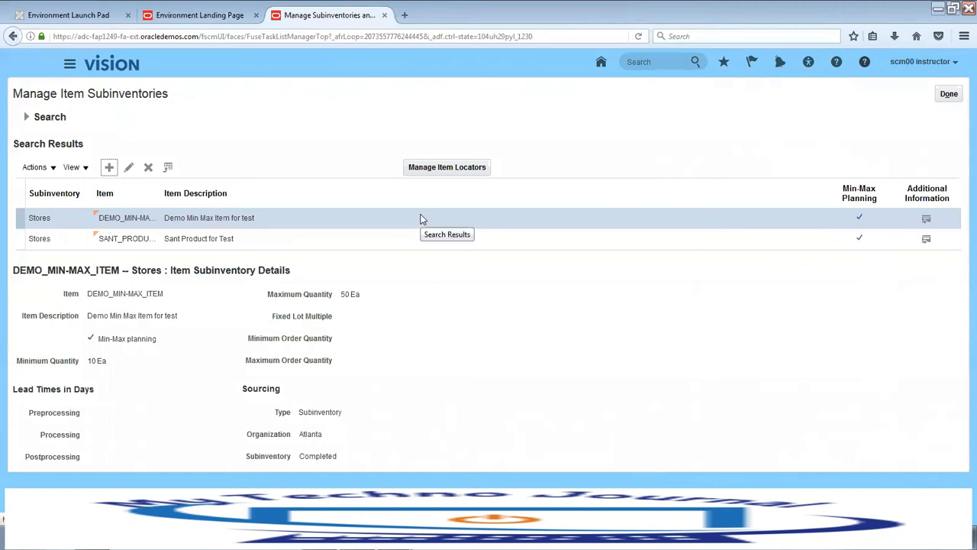
pyautogui.click(949, 94)
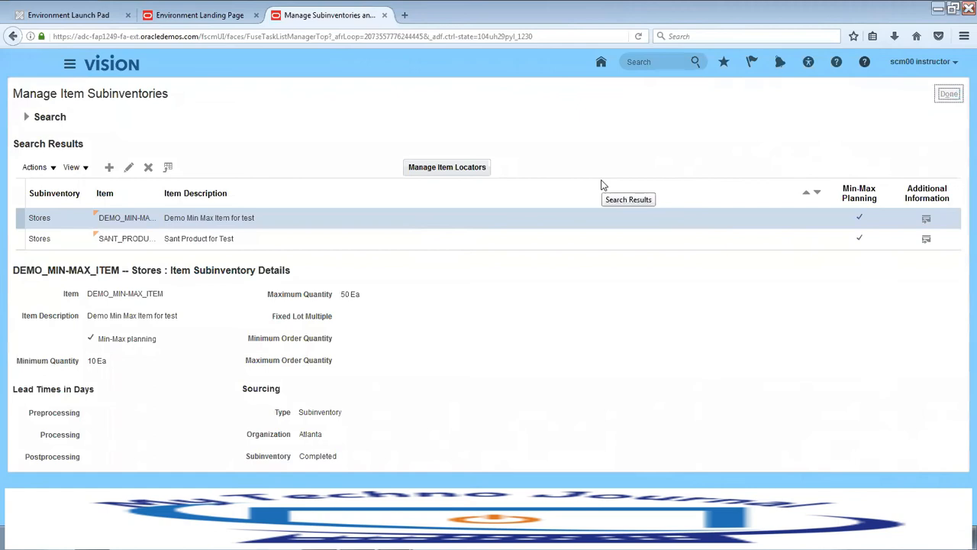
pyautogui.click(947, 95)
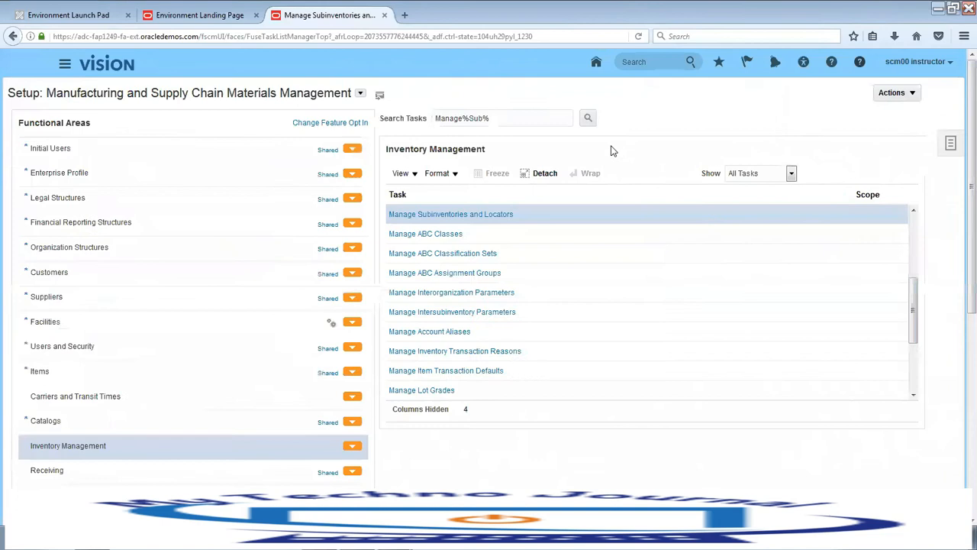
# Step: Go to the Inventory Management work area and open the Manage Item Quantities task
pyautogui.click(596, 66)
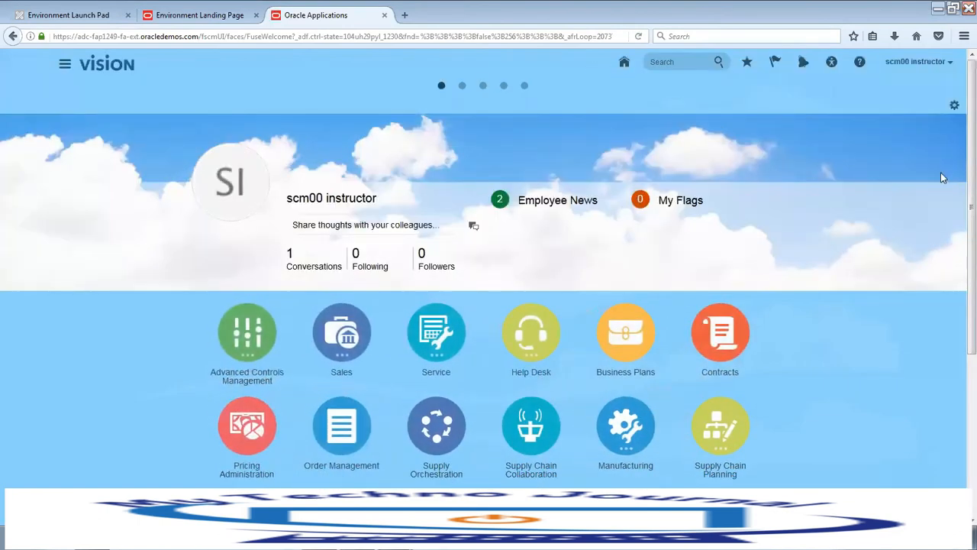
pyautogui.moveTo(960, 187); pyautogui.dragTo(960, 351)
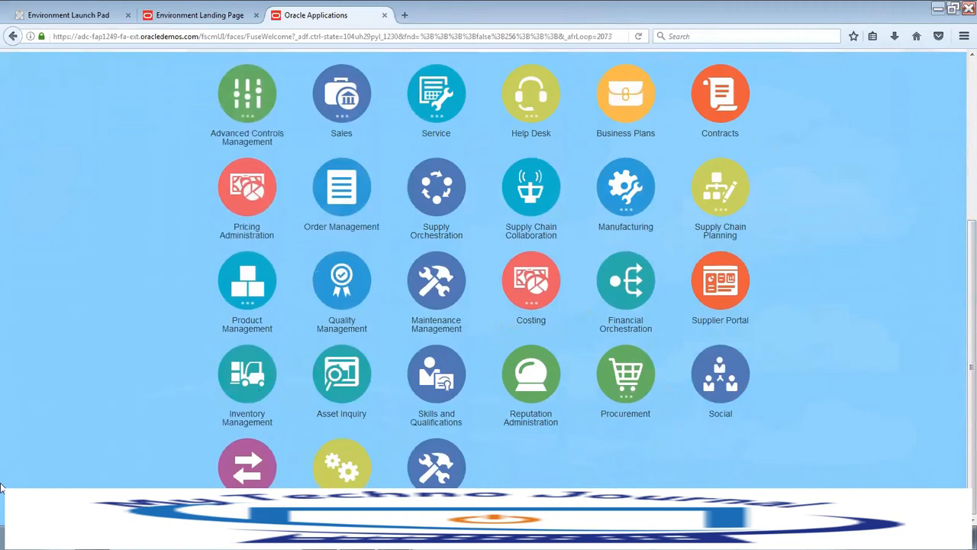
pyautogui.click(257, 397)
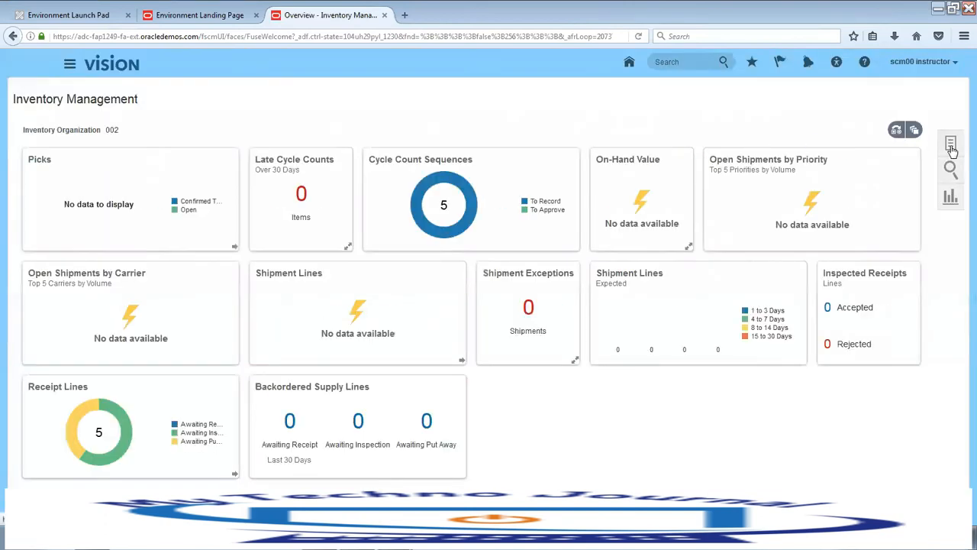
pyautogui.click(950, 145)
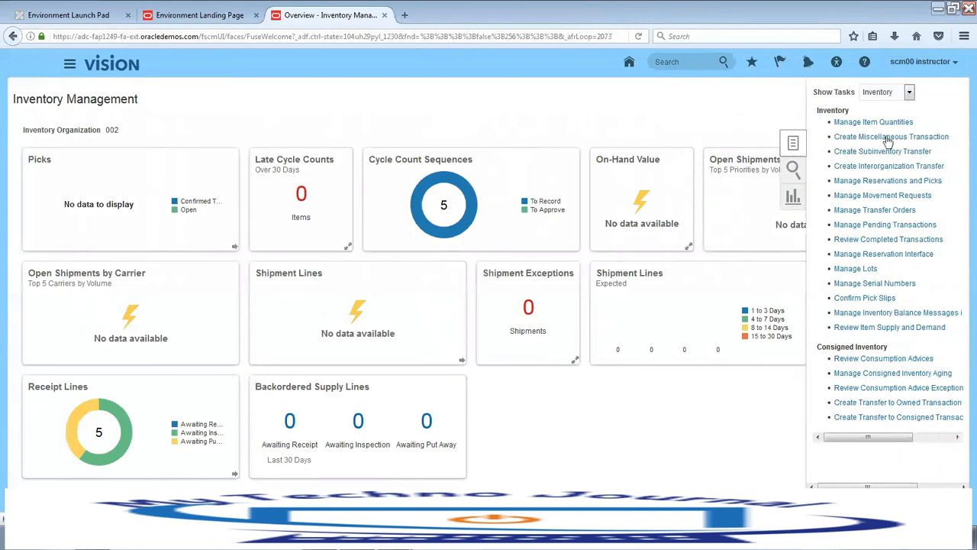
pyautogui.click(873, 123)
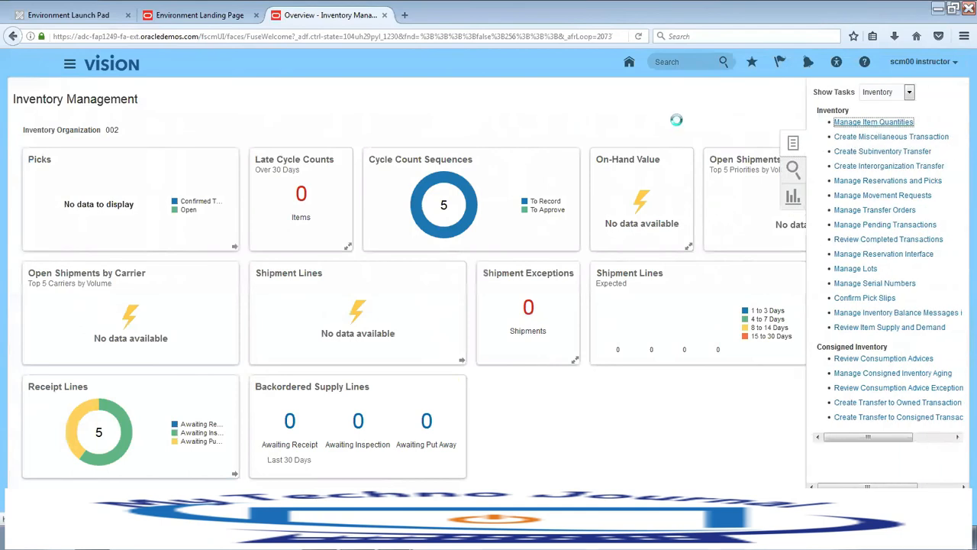
# Step: Find DEMO_MIN-MAX_ITEM by searching item numbers for DEMO and choose it as the item quantity search criterion
pyautogui.click(133, 176)
pyautogui.write('D')
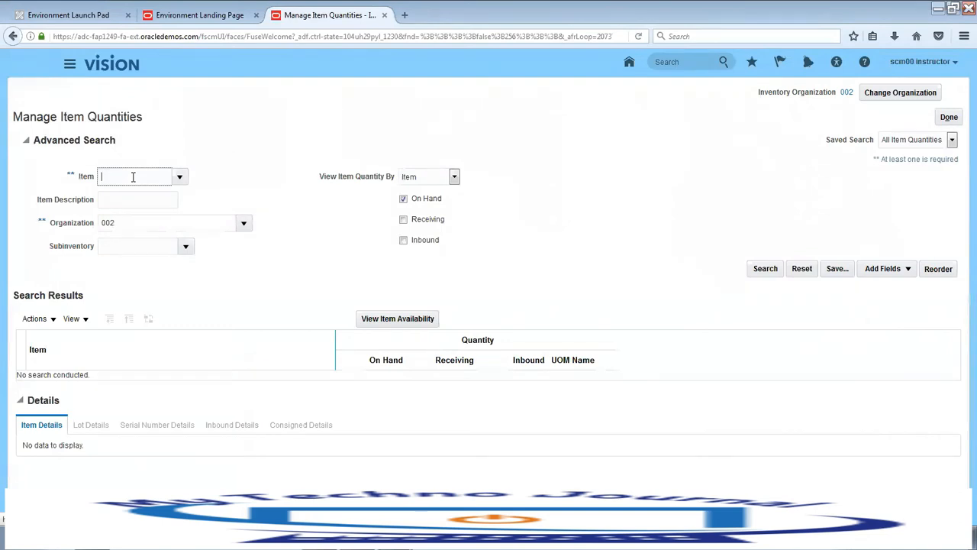
pyautogui.click(178, 178)
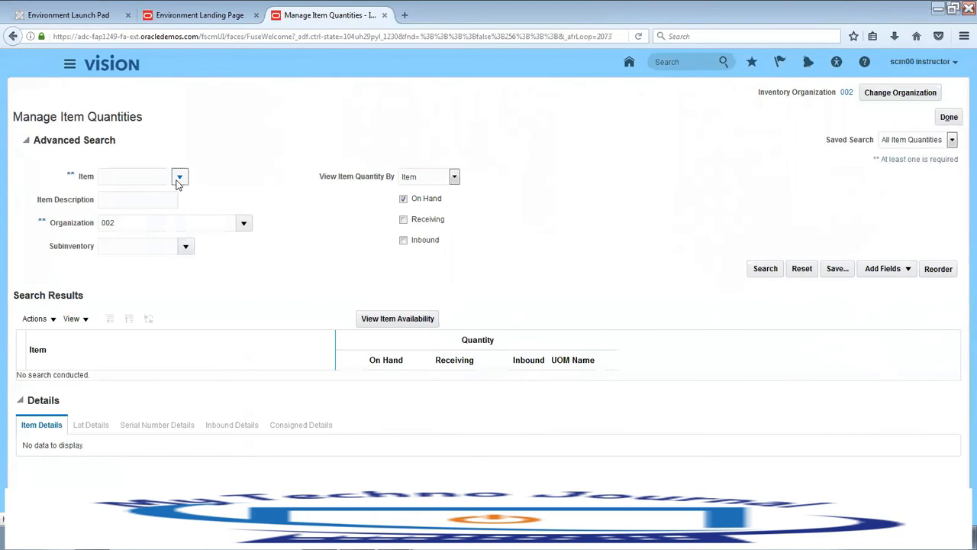
pyautogui.click(115, 211)
pyautogui.click(474, 264)
pyautogui.write('DEMO')
pyautogui.click(543, 309)
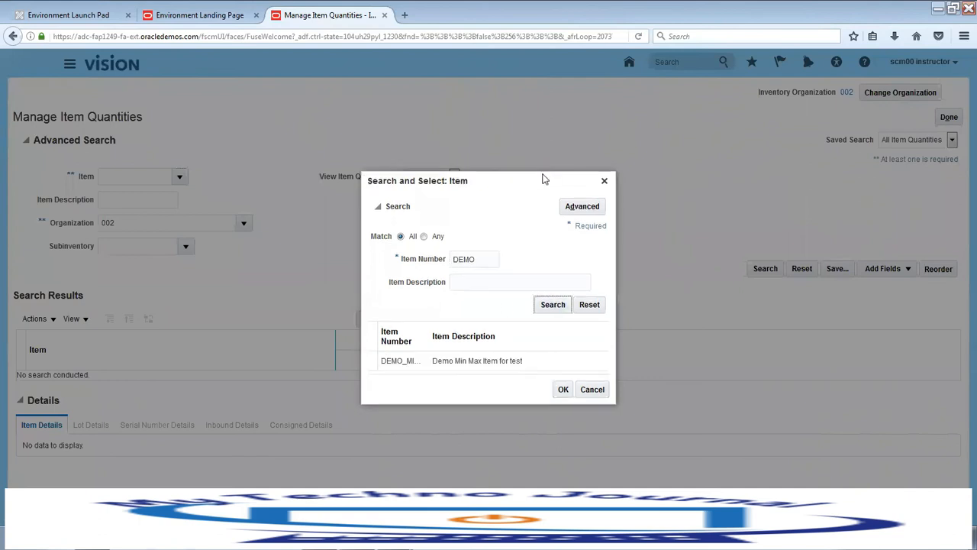
pyautogui.click(524, 360)
pyautogui.click(562, 389)
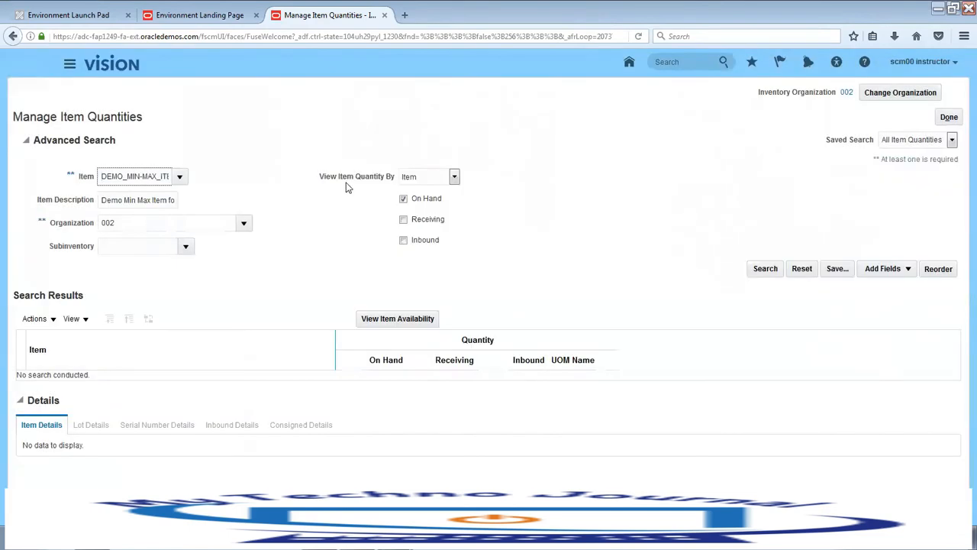
# Step: Look up the item's on-hand quantity in organization 002, expand it by subinventory, and close the quantities page
pyautogui.click(769, 269)
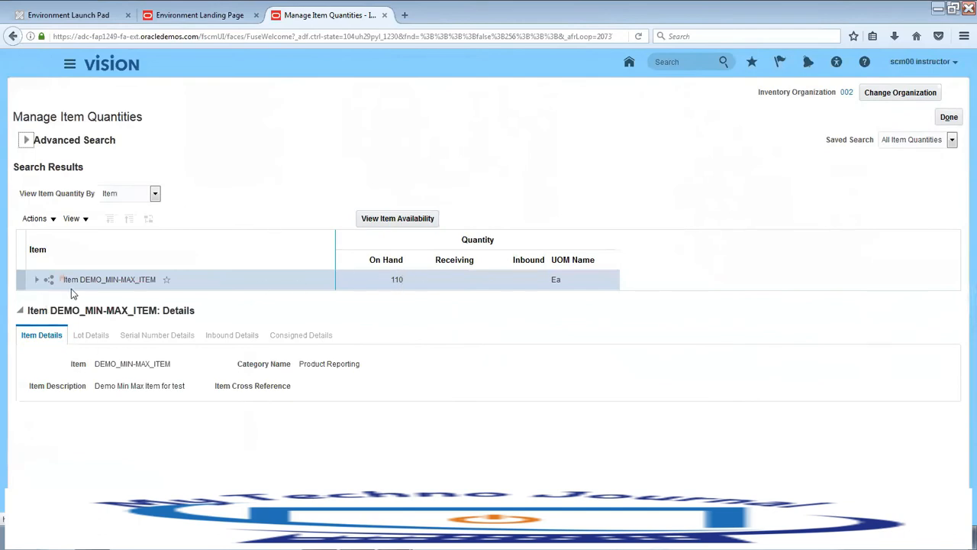
pyautogui.click(38, 282)
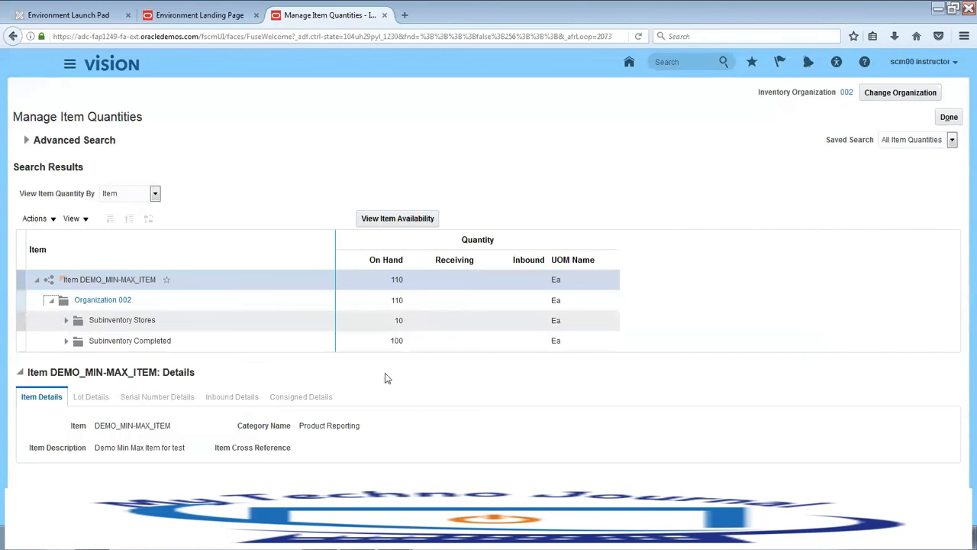
pyautogui.click(949, 118)
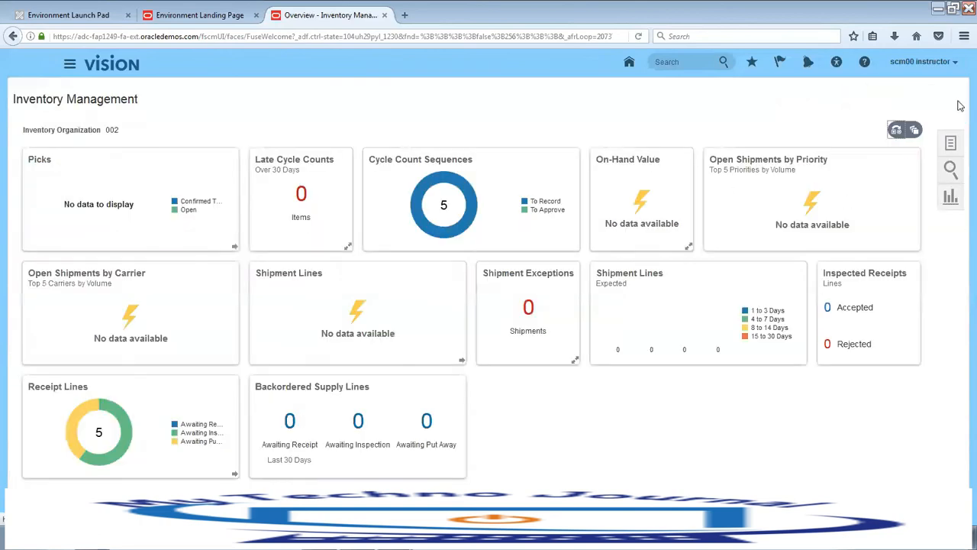
# Step: Open Setup and Maintenance and switch the offering to Manufacturing and Supply Chain Materials Management
pyautogui.click(956, 65)
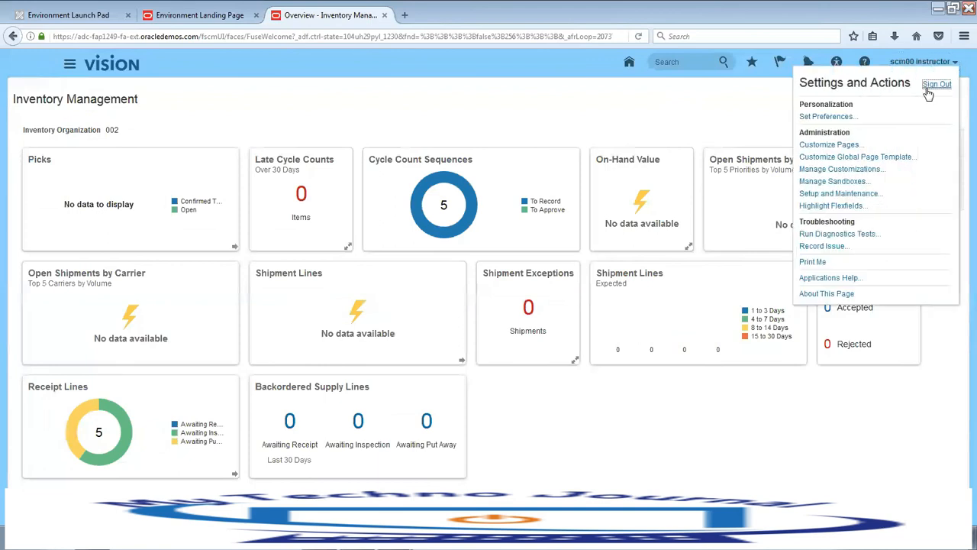
pyautogui.click(828, 195)
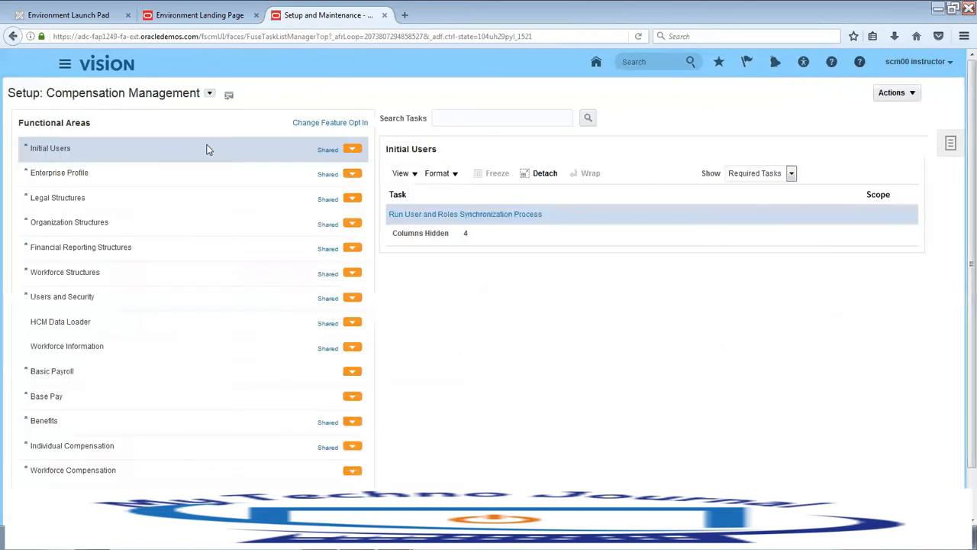
pyautogui.click(209, 94)
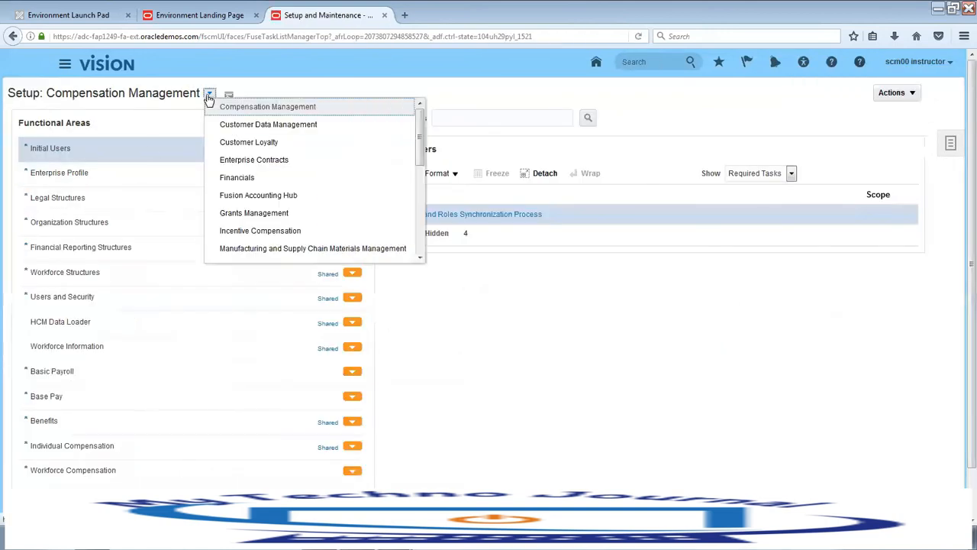
pyautogui.click(266, 249)
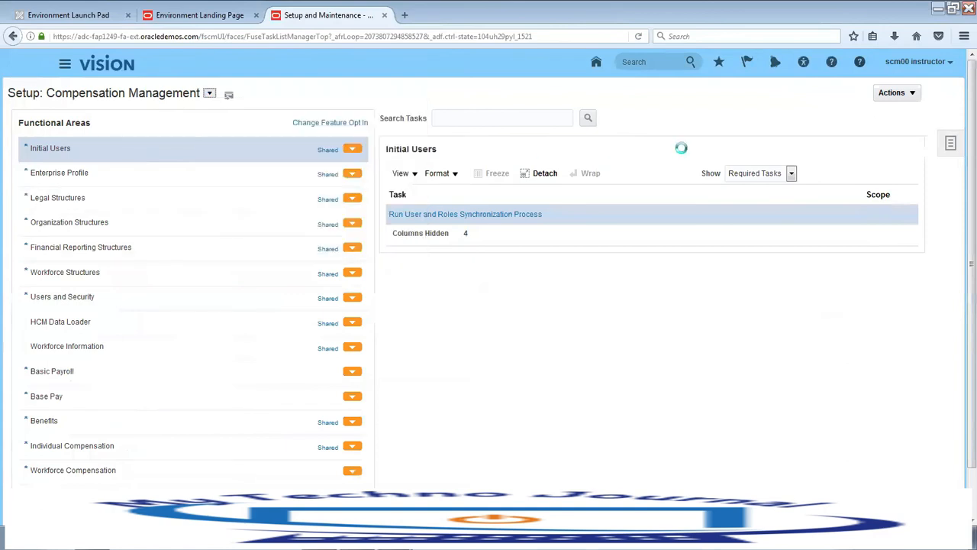
# Step: Search the setup tasks for Manage%Sub% and open Manage Subinventories and Locators
pyautogui.click(496, 118)
pyautogui.write('Manage')
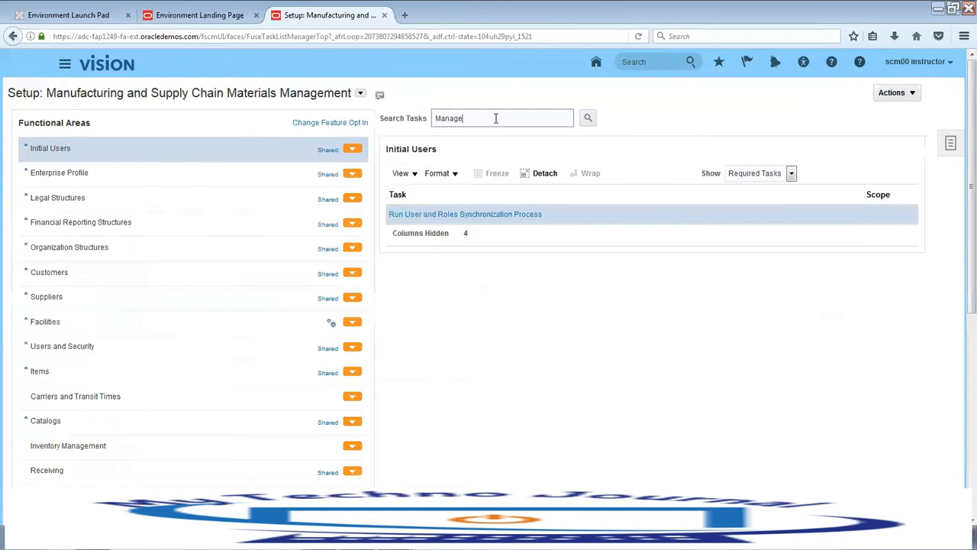
pyautogui.write('%Sub%')
pyautogui.press('Return')
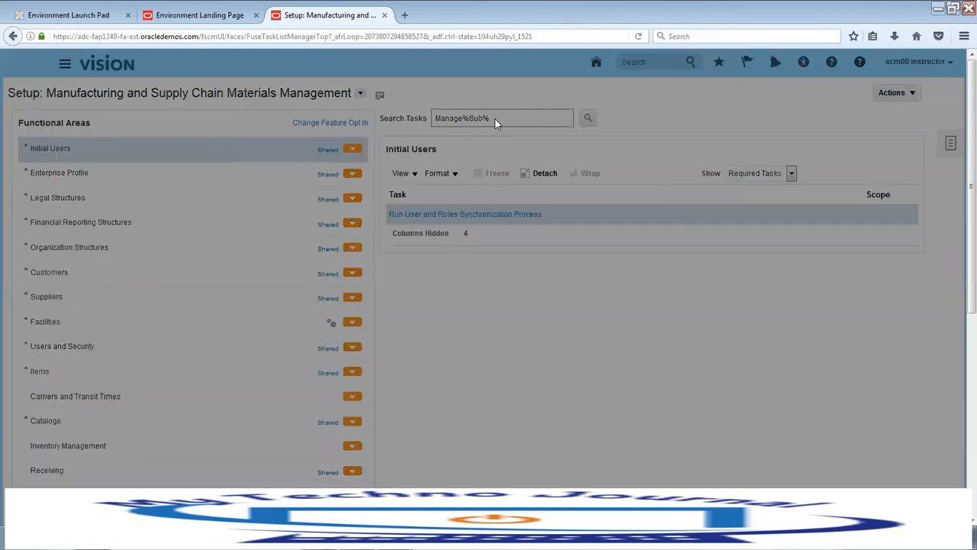
pyautogui.click(345, 229)
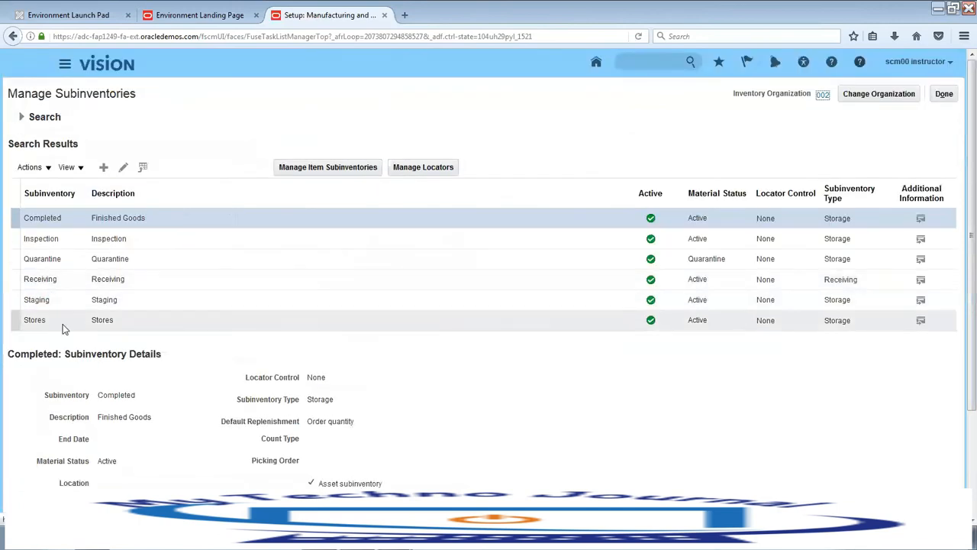
# Step: Select the Stores subinventory and open its item subinventories
pyautogui.click(64, 327)
pyautogui.press('Tab')
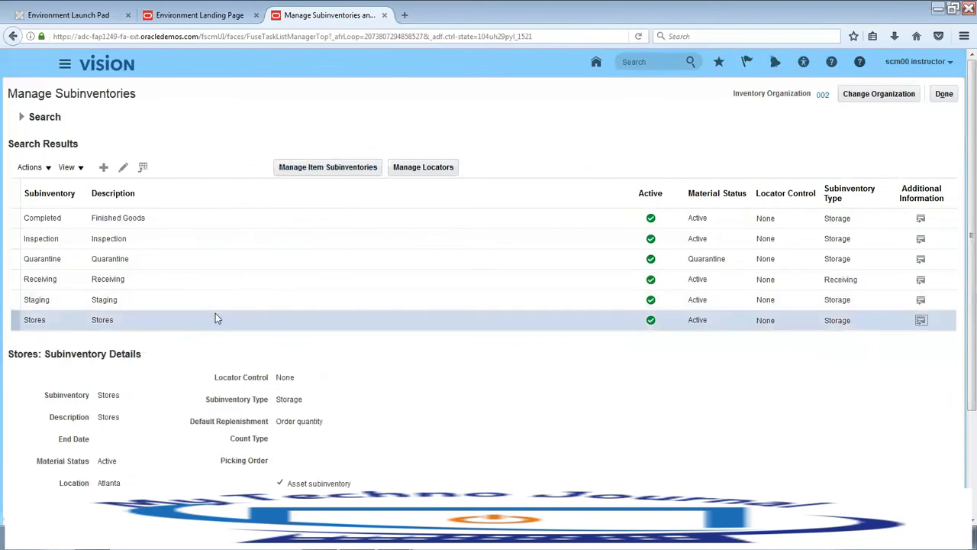
pyautogui.click(346, 168)
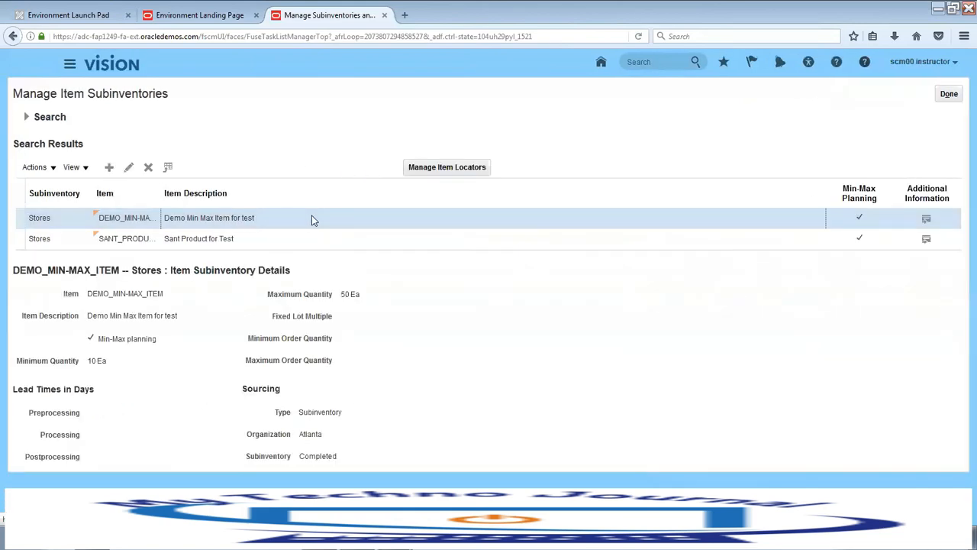
# Step: Set the minimum quantity of DEMO_MIN-MAX_ITEM in Stores to 20, save it, and return to the setup task list
pyautogui.click(129, 168)
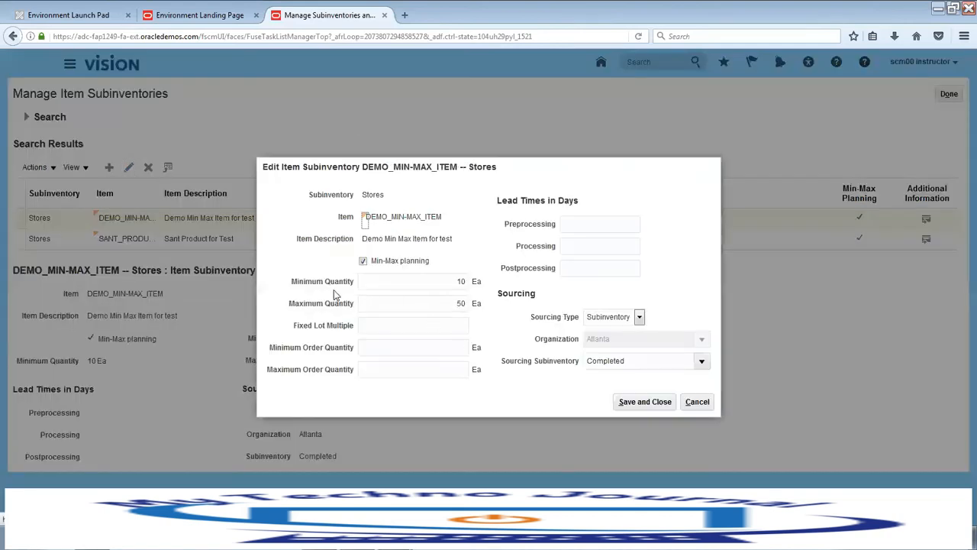
pyautogui.doubleClick(458, 281)
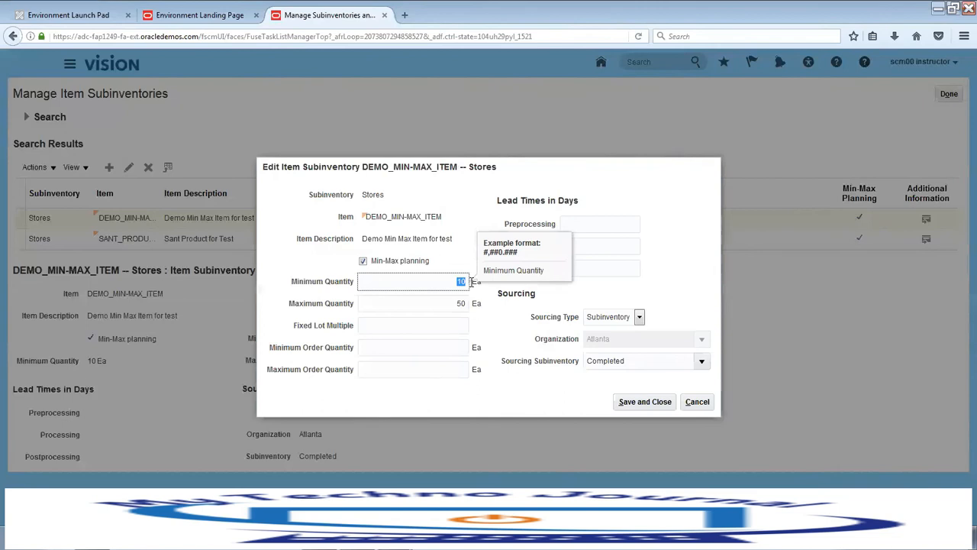
pyautogui.write('20')
pyautogui.click(654, 407)
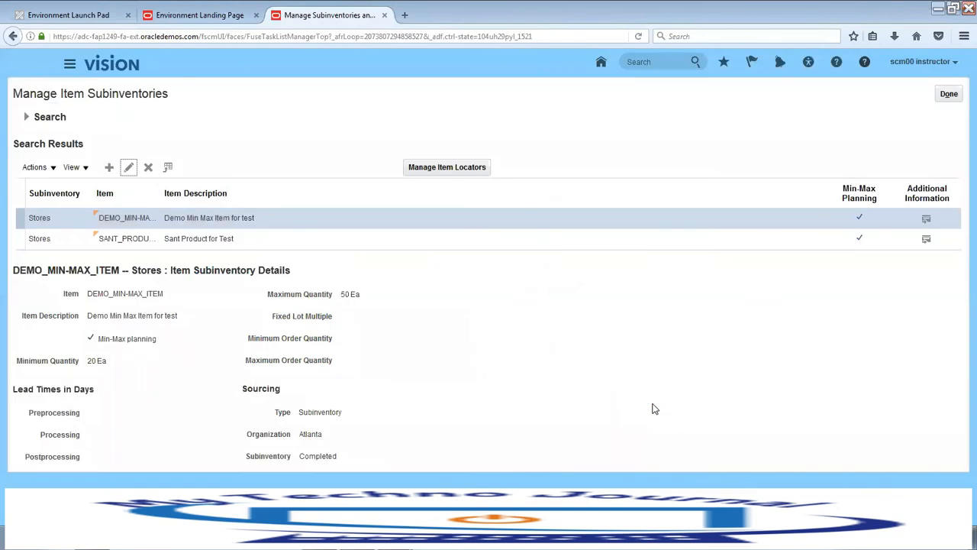
pyautogui.click(951, 96)
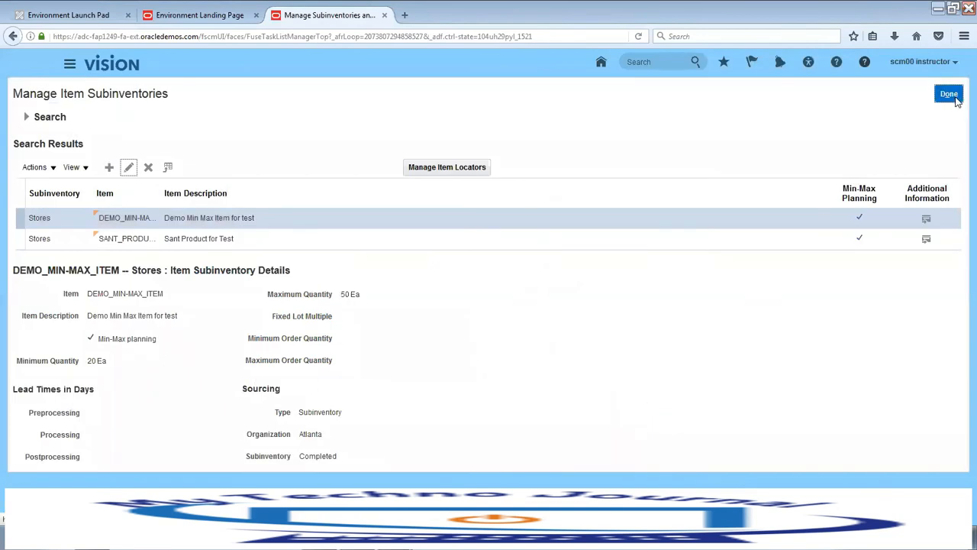
pyautogui.click(954, 99)
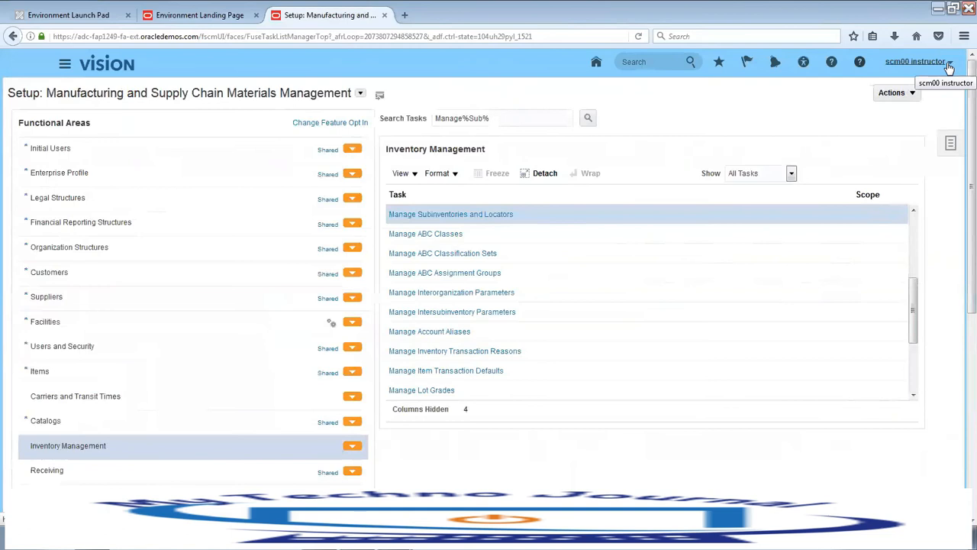
# Step: Go to the Scheduled Processes work area
pyautogui.click(66, 65)
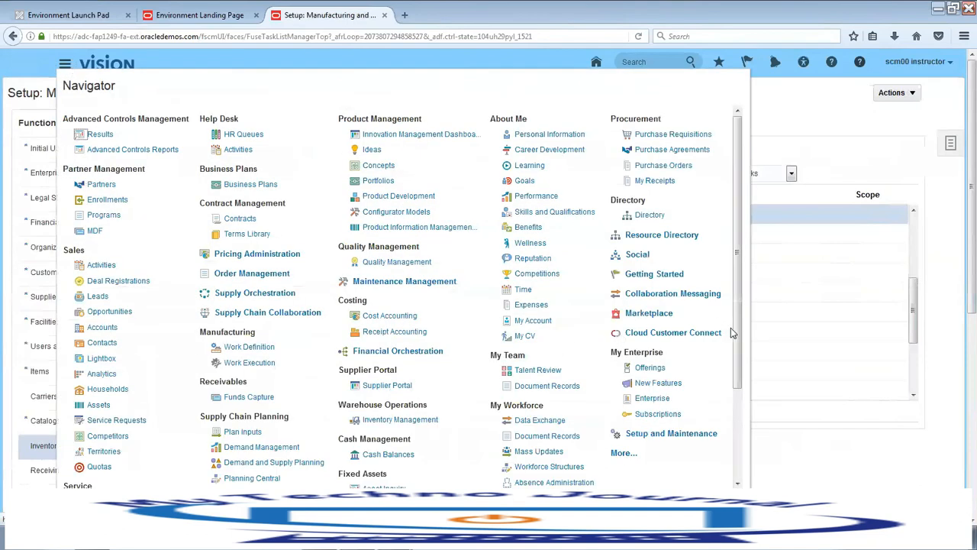
pyautogui.moveTo(737, 370); pyautogui.dragTo(724, 467)
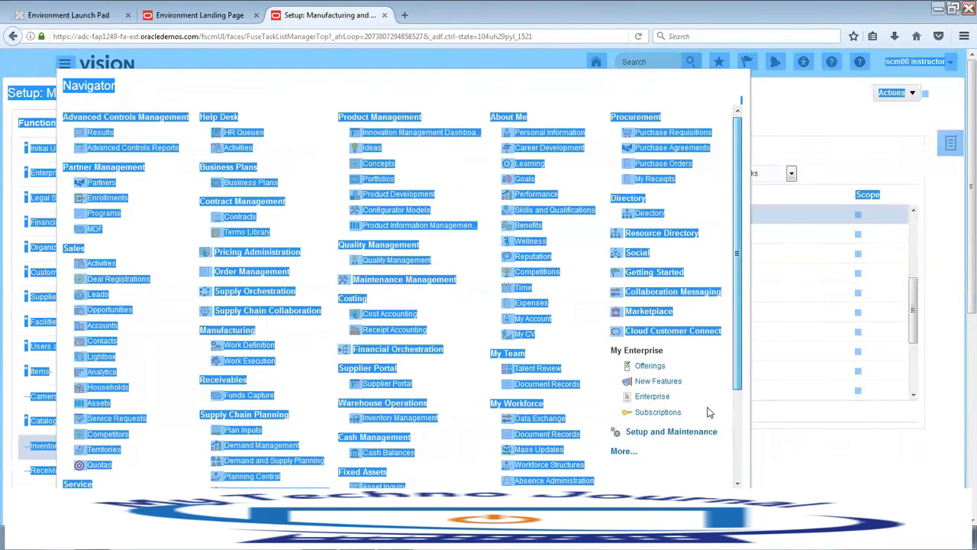
pyautogui.click(712, 382)
pyautogui.moveTo(737, 378); pyautogui.dragTo(730, 484)
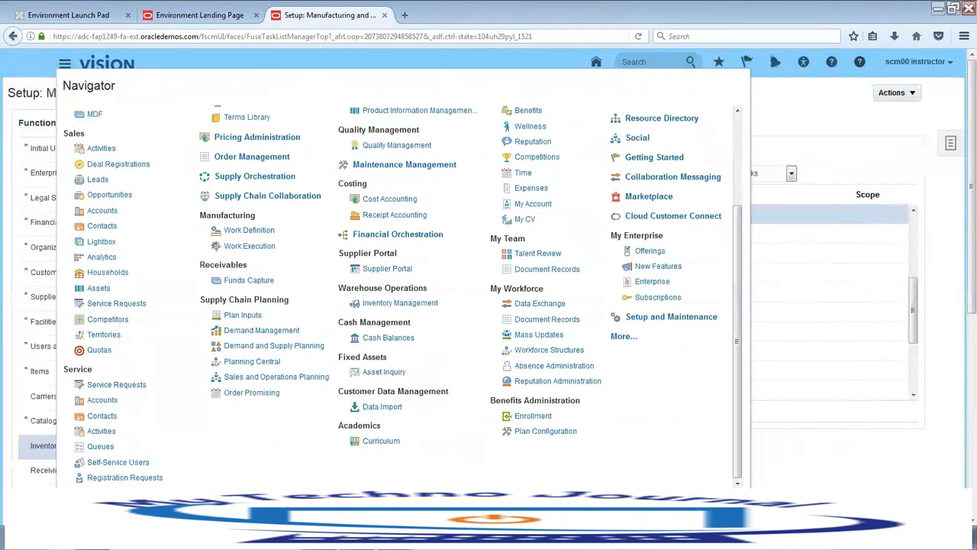
pyautogui.click(622, 337)
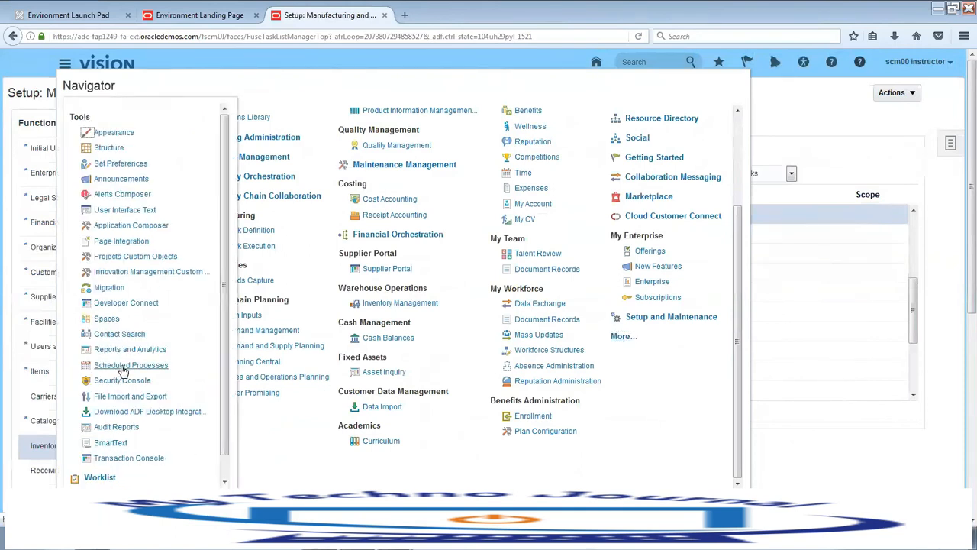
pyautogui.click(123, 366)
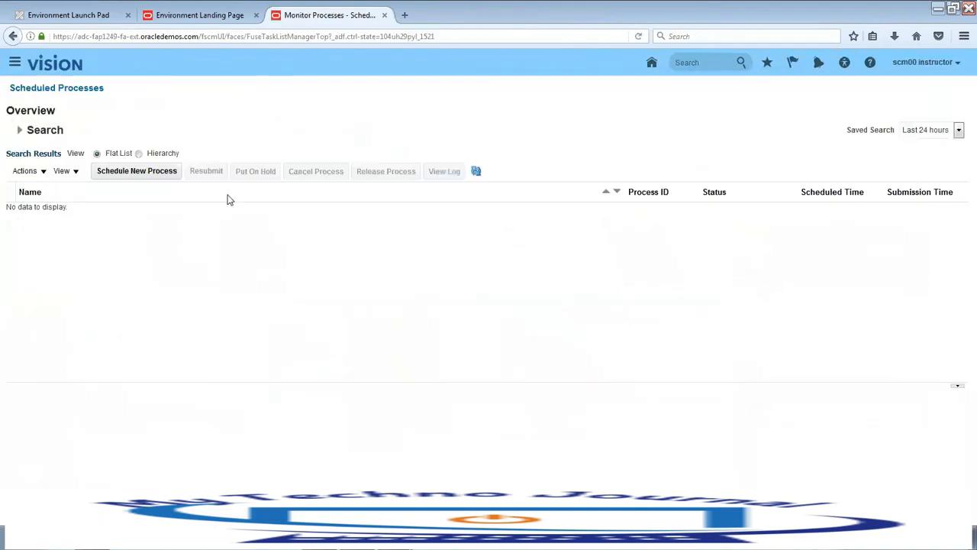
# Step: Start a new scheduled job, search process names for Print%Min%, and choose Print Min-Max Planning Report
pyautogui.click(155, 174)
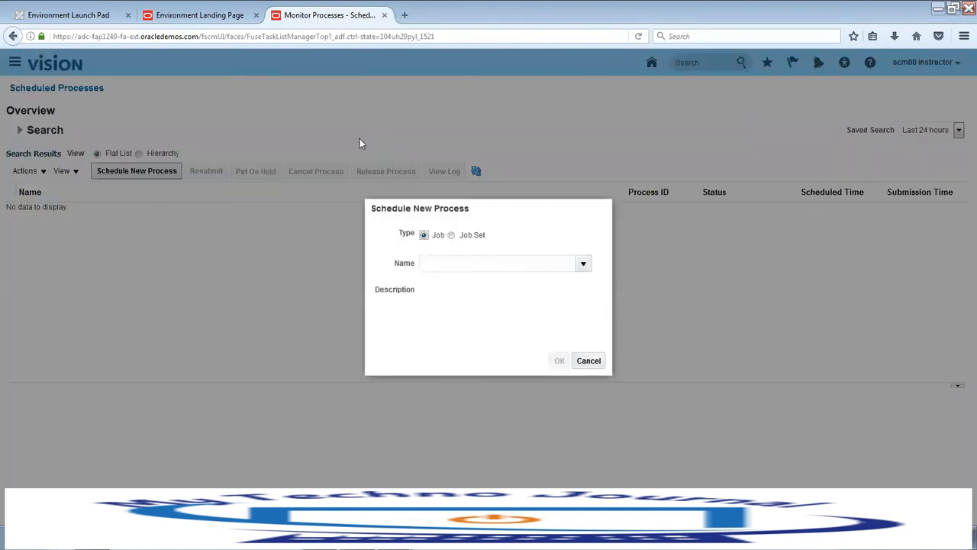
pyautogui.click(582, 265)
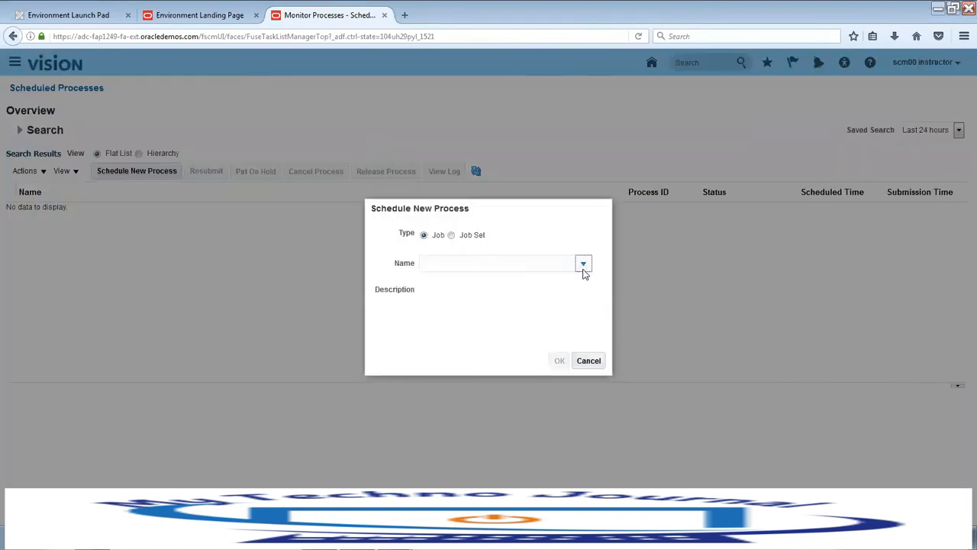
pyautogui.click(434, 466)
pyautogui.click(473, 192)
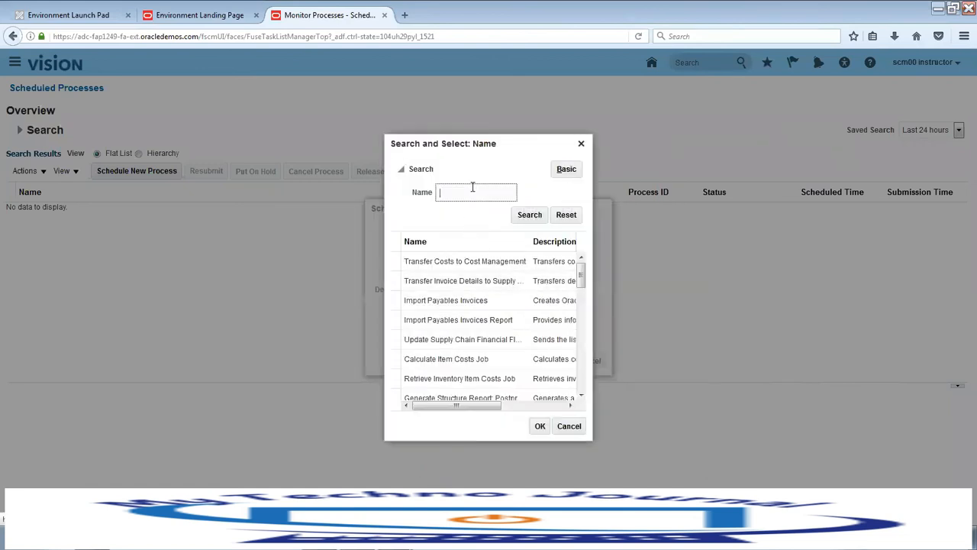
pyautogui.write('Print%Min%')
pyautogui.click(536, 215)
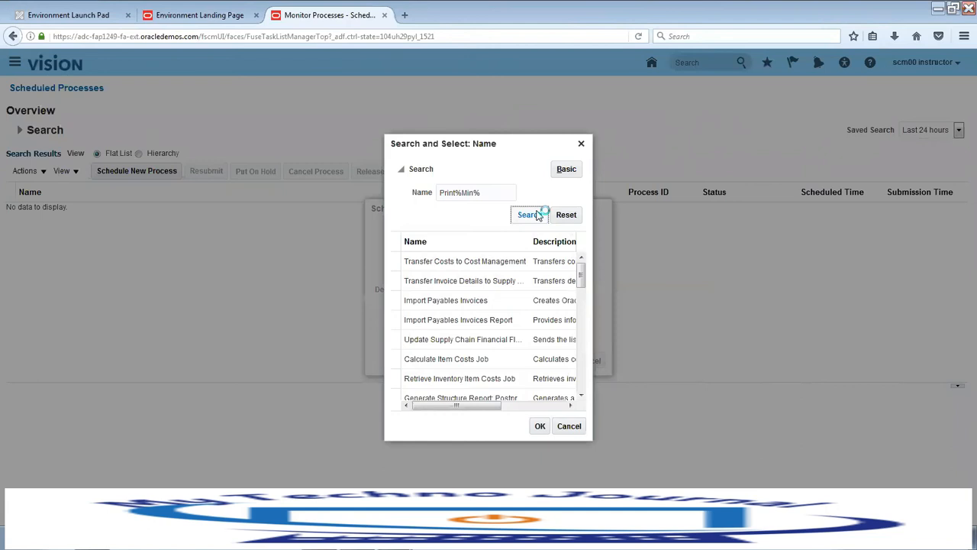
pyautogui.click(472, 266)
pyautogui.click(540, 426)
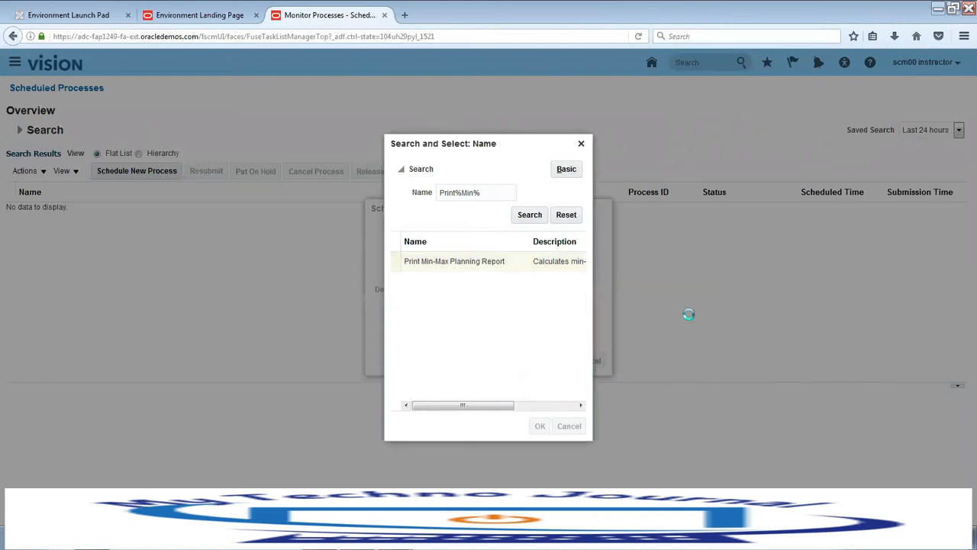
pyautogui.click(559, 359)
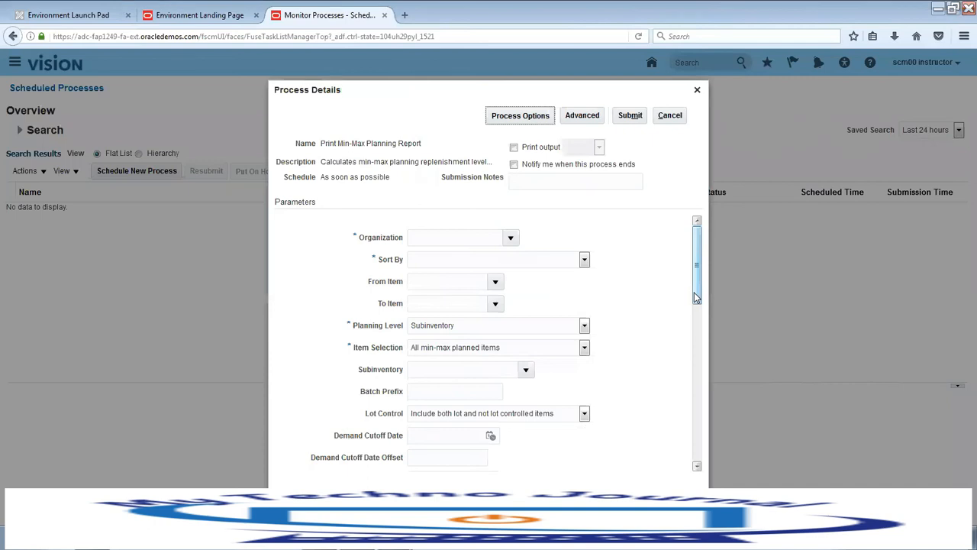
# Step: Set the report's organization to 002 and sort it by Inventory item
pyautogui.moveTo(696, 297); pyautogui.dragTo(706, 259)
pyautogui.click(463, 237)
pyautogui.write('002')
pyautogui.press('Tab')
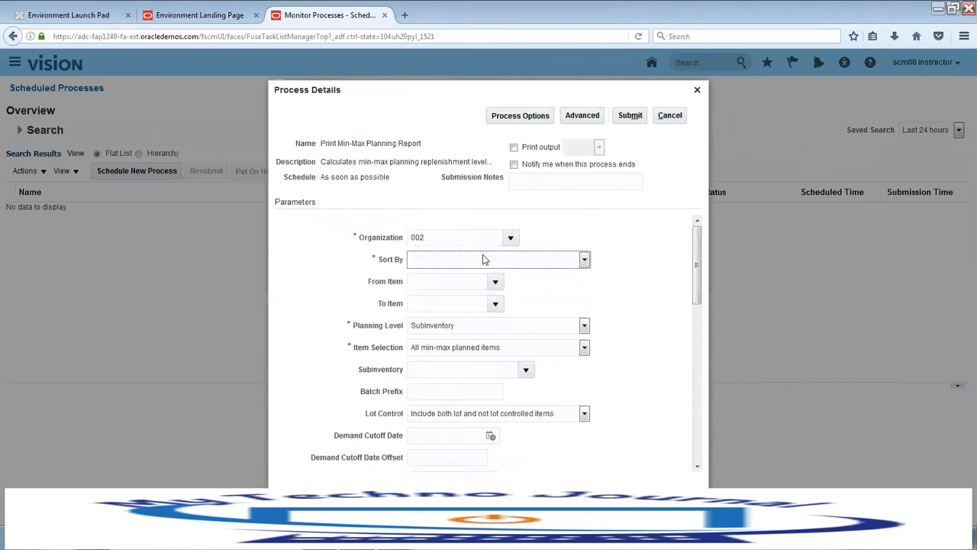
pyautogui.click(585, 259)
pyautogui.click(472, 300)
# Step: Search the items for DEMO% and choose DEMO_MIN-MAX_ITEM as the report's From Item
pyautogui.click(467, 283)
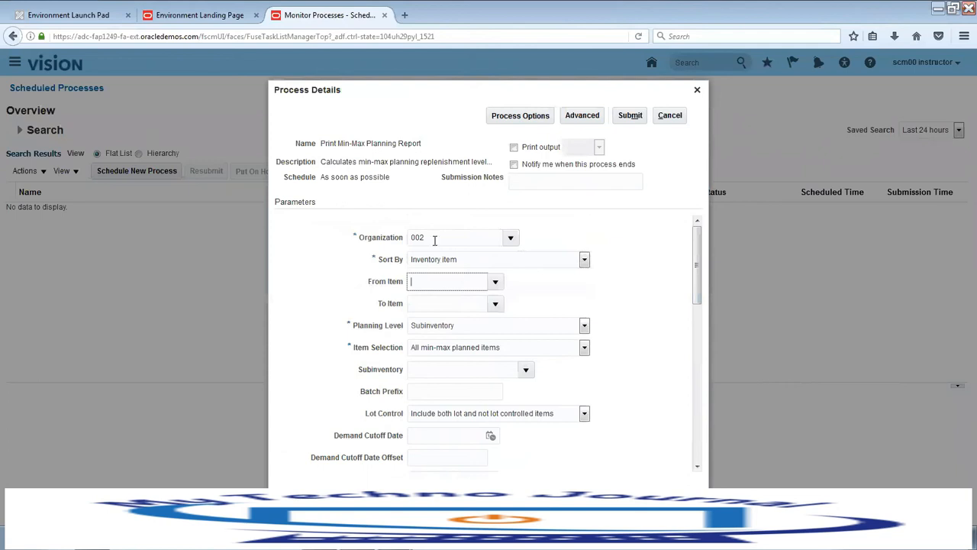
pyautogui.click(495, 284)
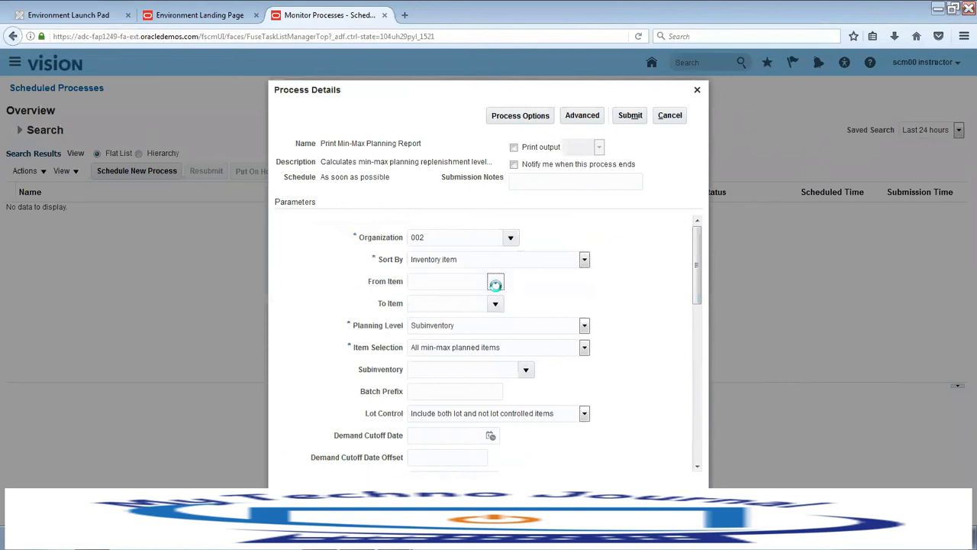
pyautogui.click(423, 320)
pyautogui.click(475, 186)
pyautogui.write('DEMO%')
pyautogui.press('Return')
pyautogui.click(519, 280)
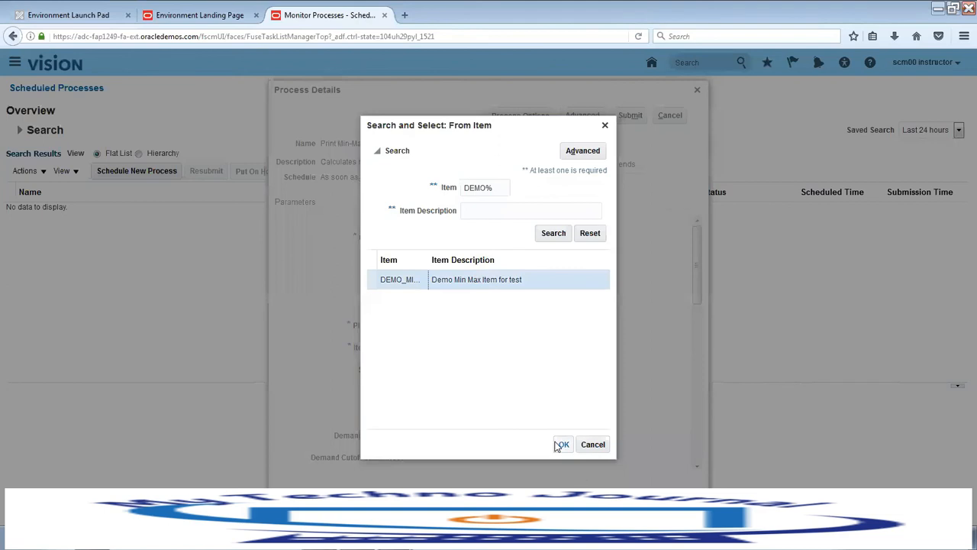
pyautogui.click(560, 444)
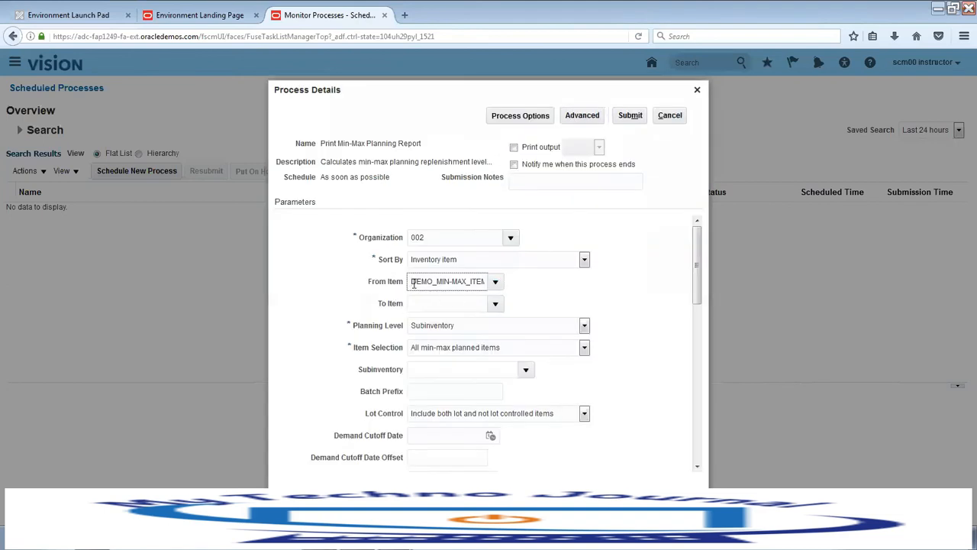
# Step: Copy DEMO_MIN-MAX_ITEM from From Item into To Item and choose Subinventory as the planning level
pyautogui.moveTo(413, 281); pyautogui.dragTo(534, 275)
pyautogui.hotkey('ctrl', 'c')
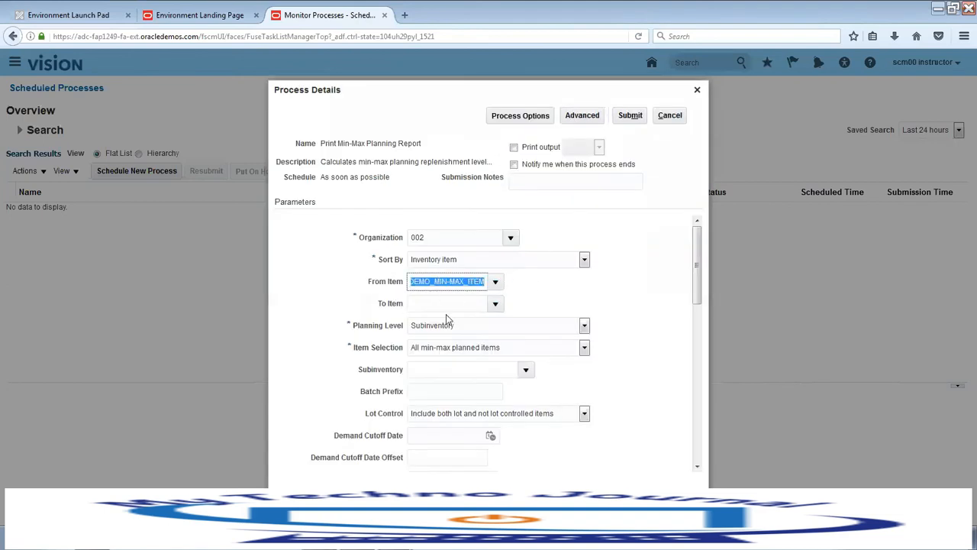
pyautogui.click(444, 304)
pyautogui.hotkey('ctrl', 'v')
pyautogui.press('Tab')
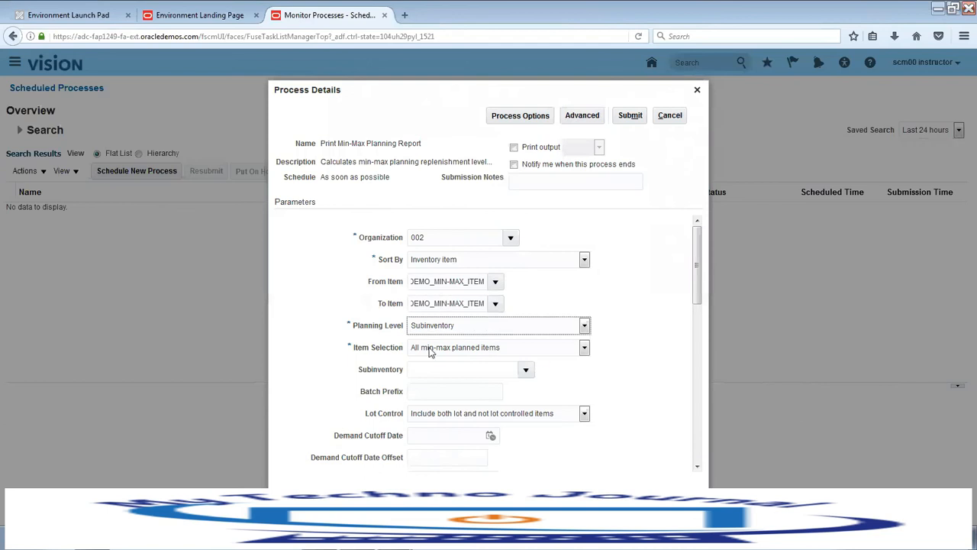
pyautogui.click(585, 326)
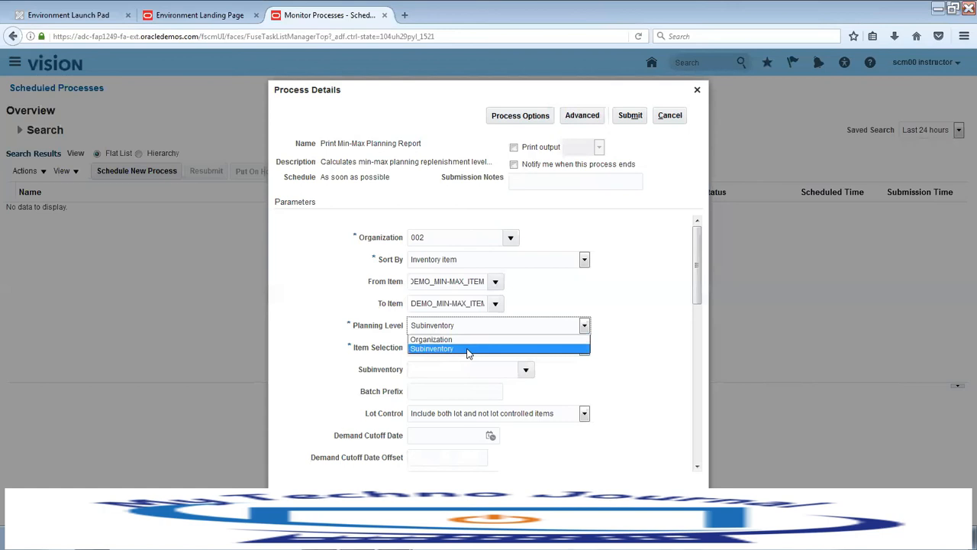
pyautogui.click(469, 349)
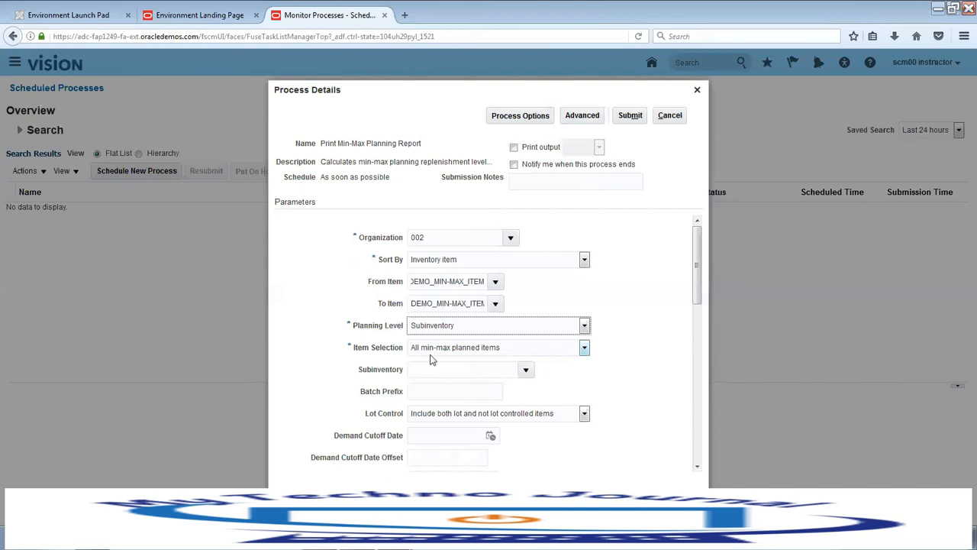
# Step: Set the demand cutoff date to 1/2/18 with a demand cutoff date offset of 0
pyautogui.moveTo(696, 286); pyautogui.dragTo(701, 329)
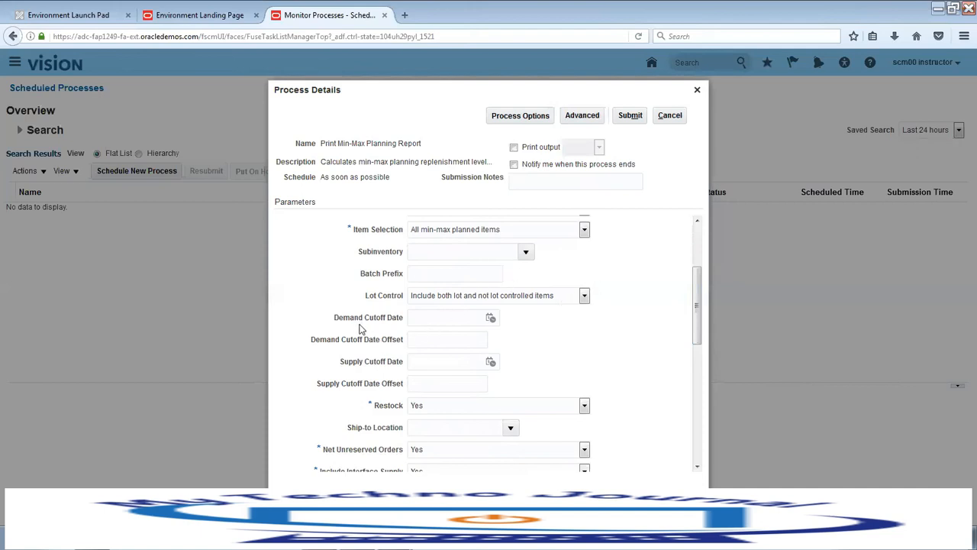
pyautogui.click(491, 318)
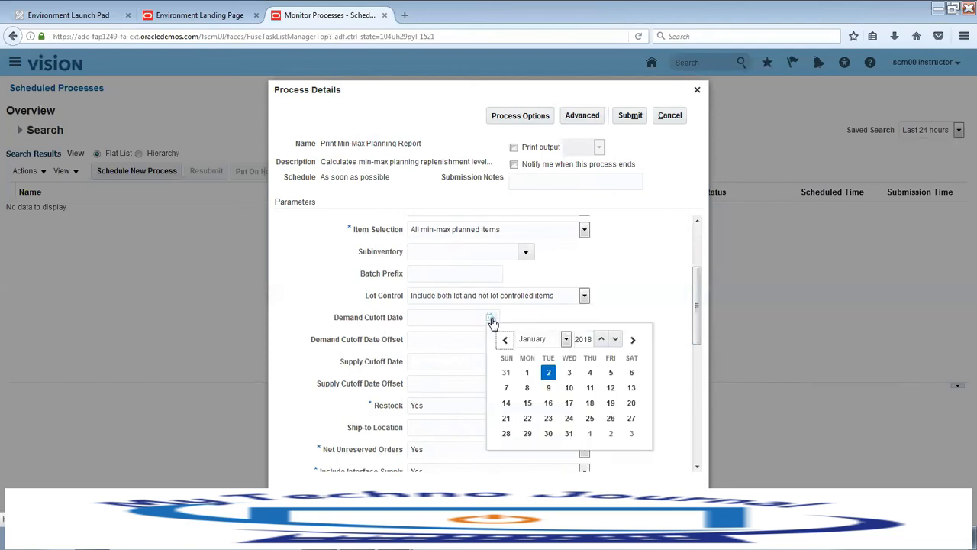
pyautogui.click(548, 373)
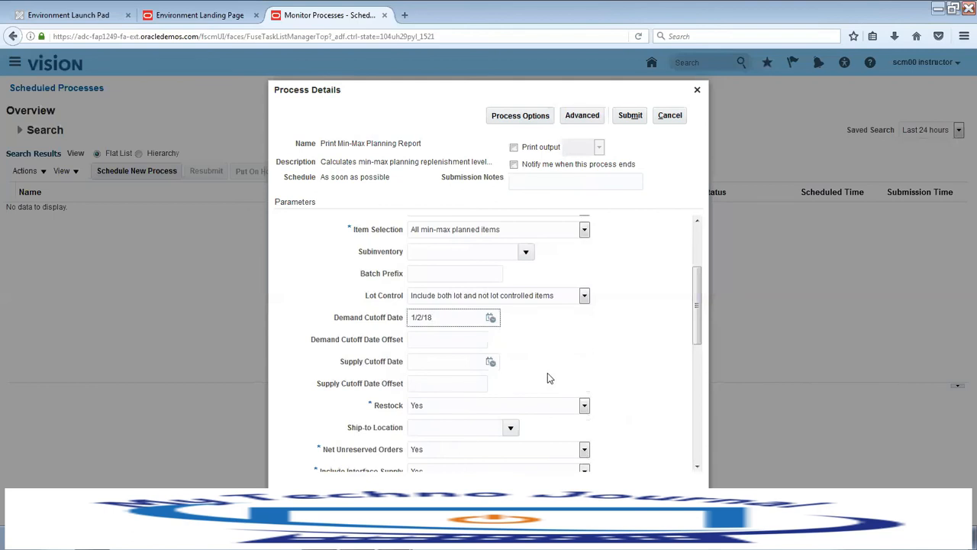
pyautogui.click(428, 338)
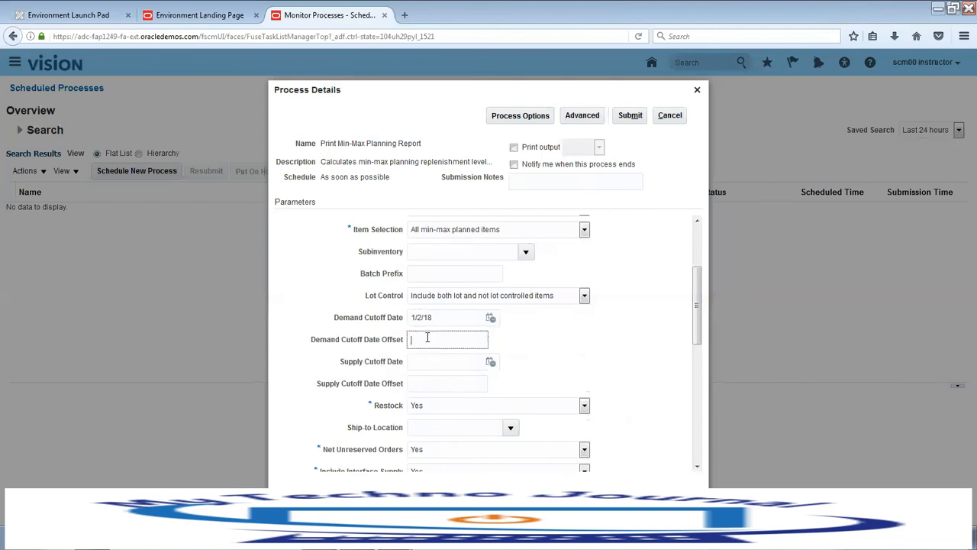
pyautogui.write('0')
# Step: Set the supply cutoff date to 1/2/18 with a supply cutoff date offset of 0
pyautogui.click(491, 362)
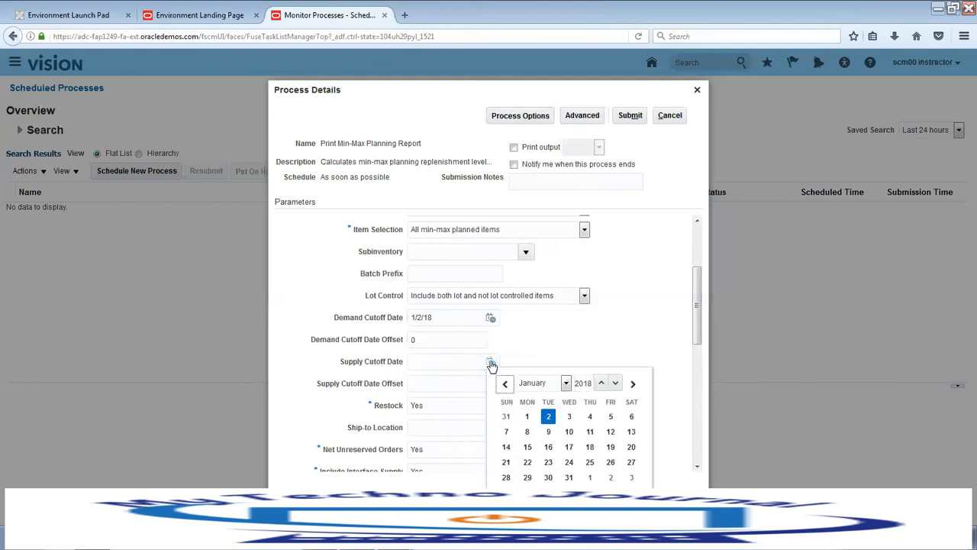
pyautogui.click(548, 416)
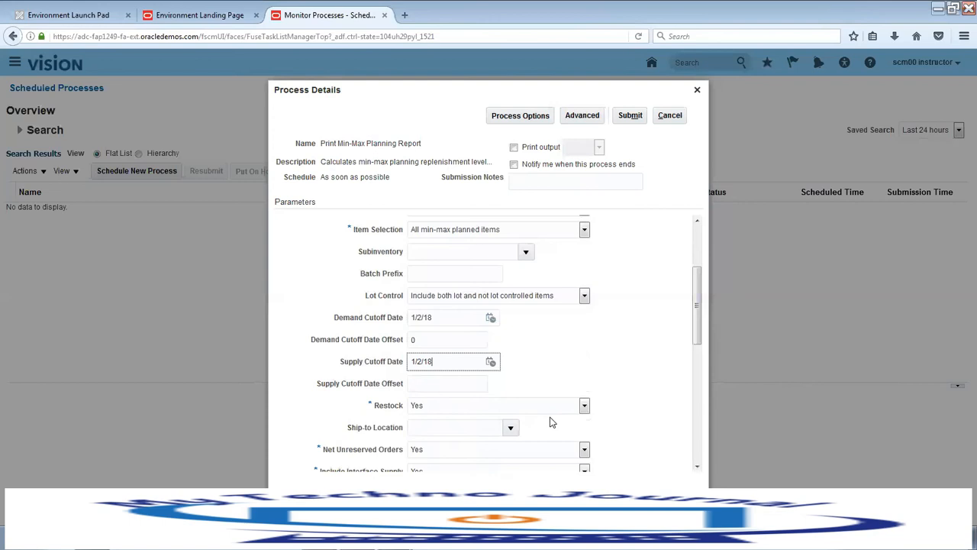
pyautogui.click(456, 384)
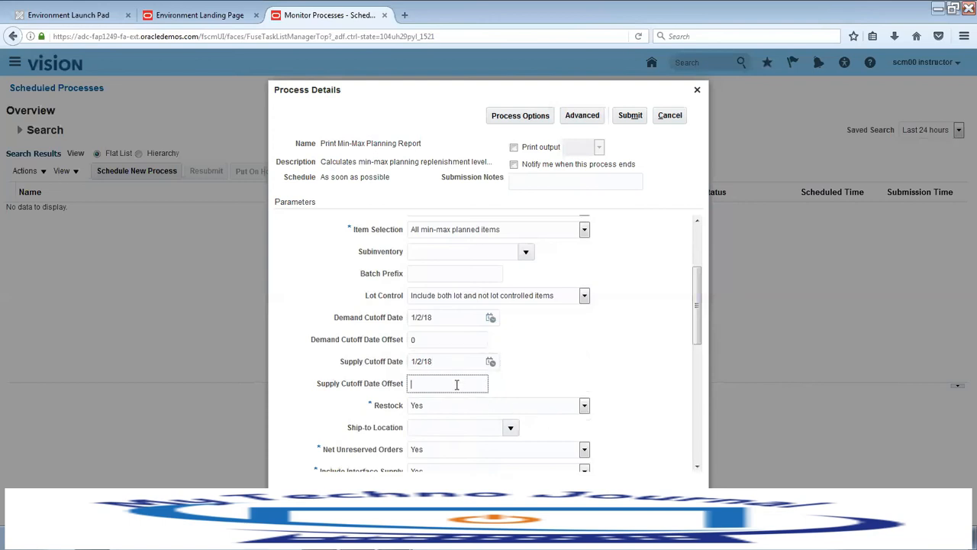
pyautogui.write('0')
pyautogui.moveTo(697, 330); pyautogui.dragTo(697, 349)
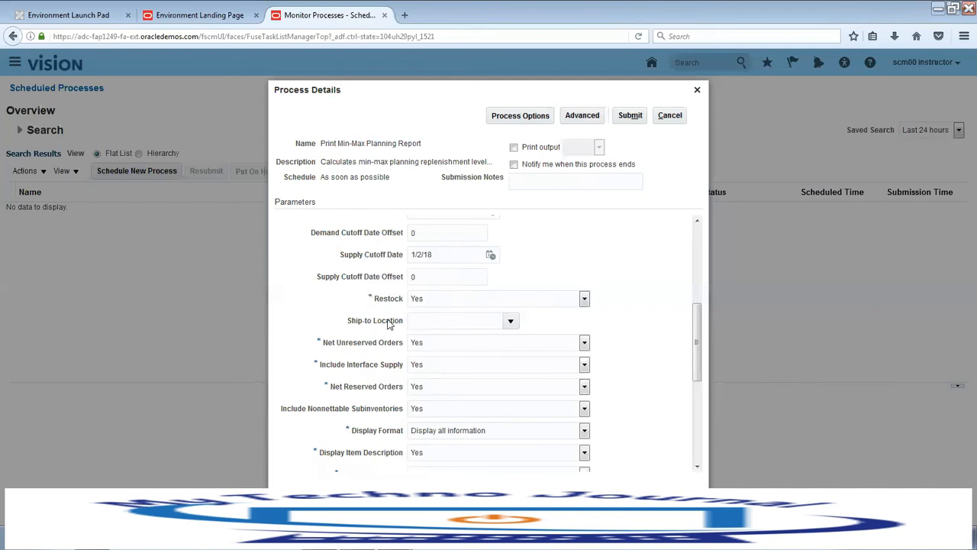
# Step: Switch the report's Restock parameter to No, and return it to Yes
pyautogui.click(584, 298)
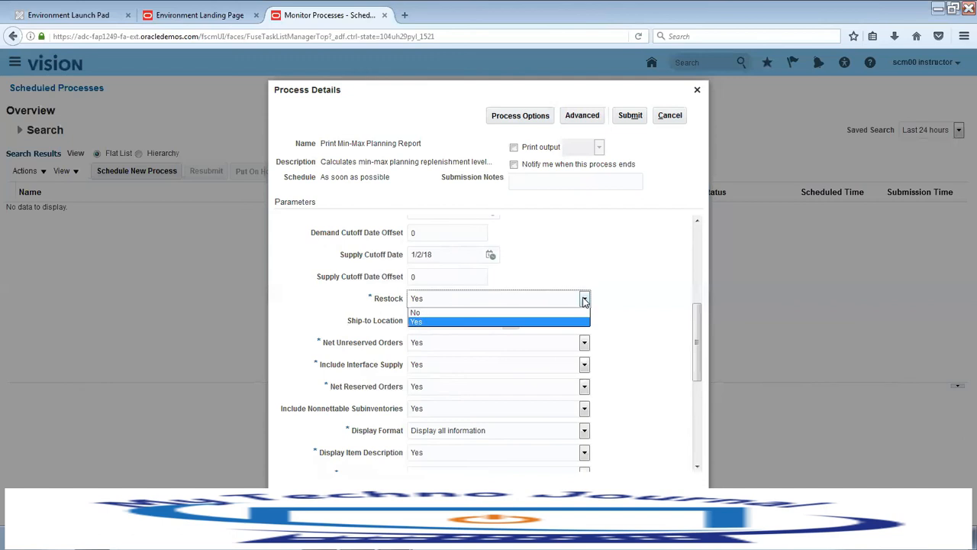
pyautogui.click(542, 321)
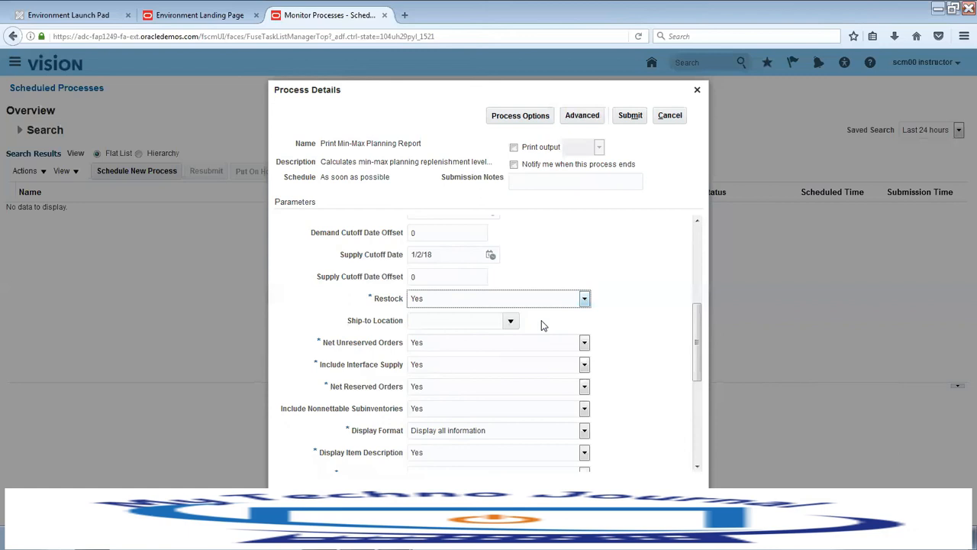
pyautogui.click(585, 299)
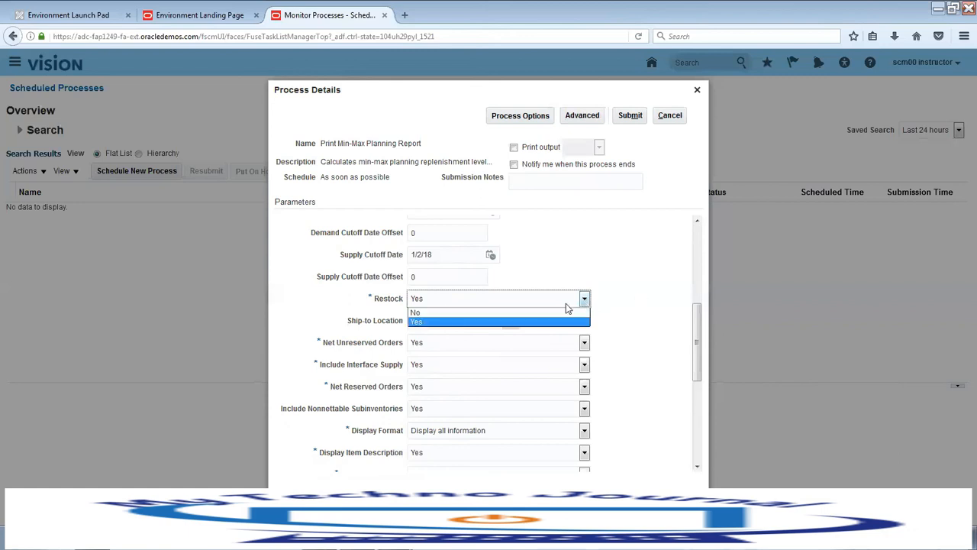
pyautogui.click(535, 313)
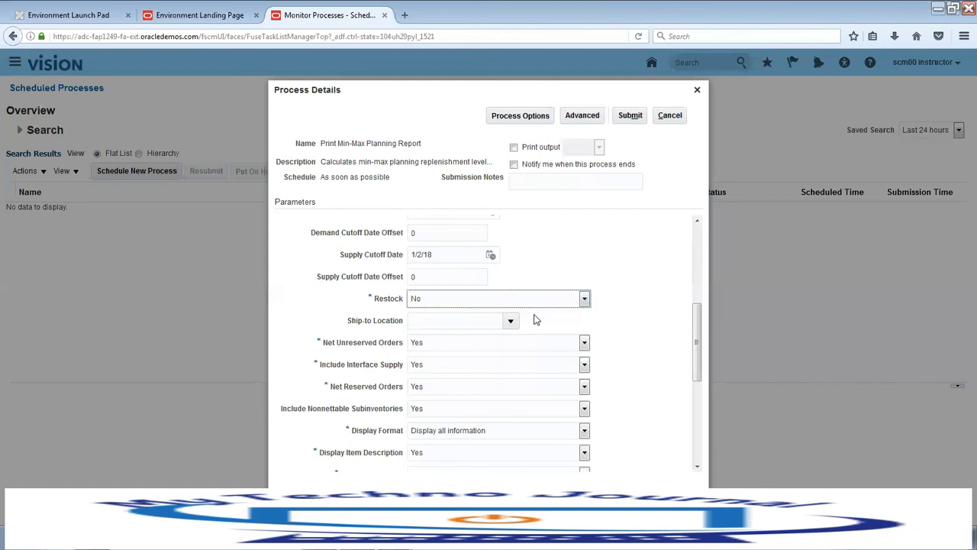
pyautogui.click(584, 300)
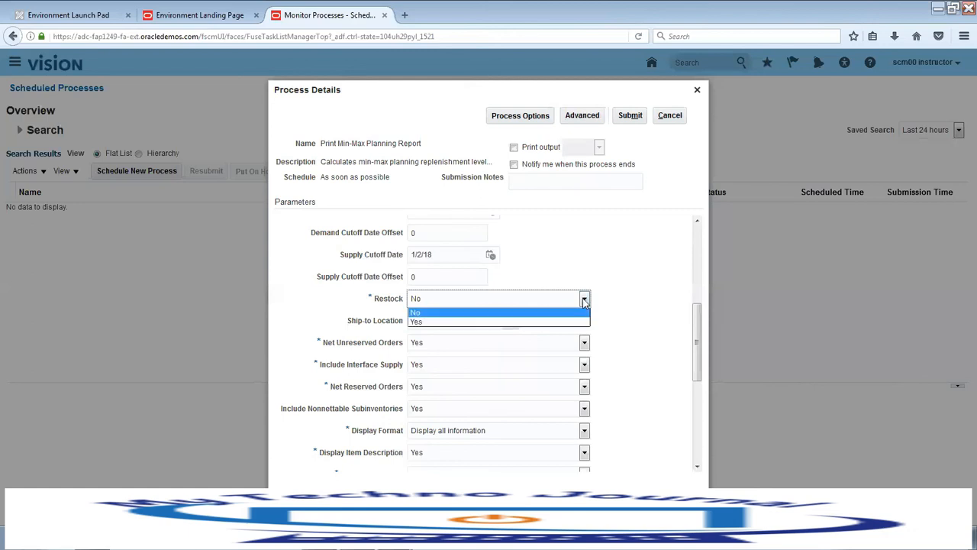
pyautogui.click(517, 322)
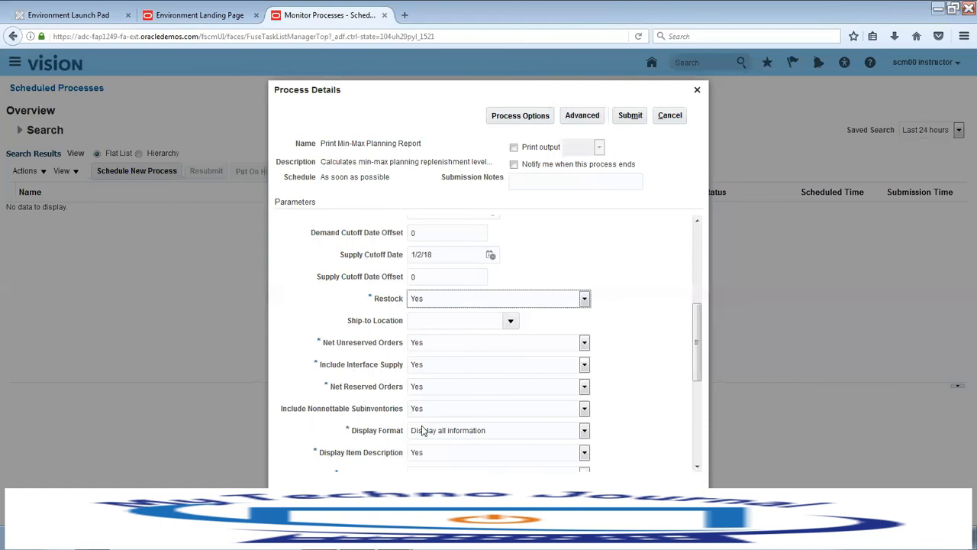
# Step: Check the remaining report parameters and submit the Print Min-Max Planning Report, acknowledging the submission
pyautogui.scroll(-5, 704, 355)
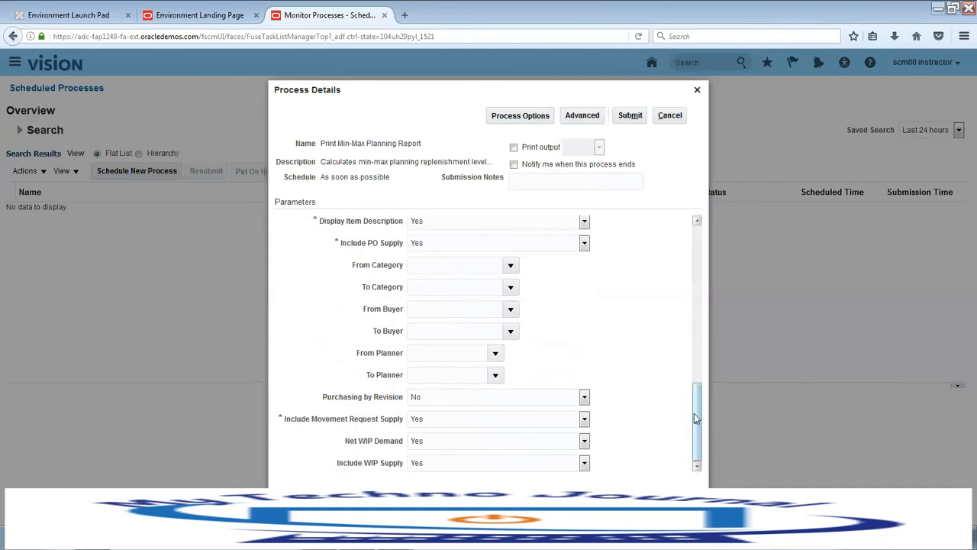
pyautogui.moveTo(696, 419); pyautogui.dragTo(696, 229)
pyautogui.click(628, 117)
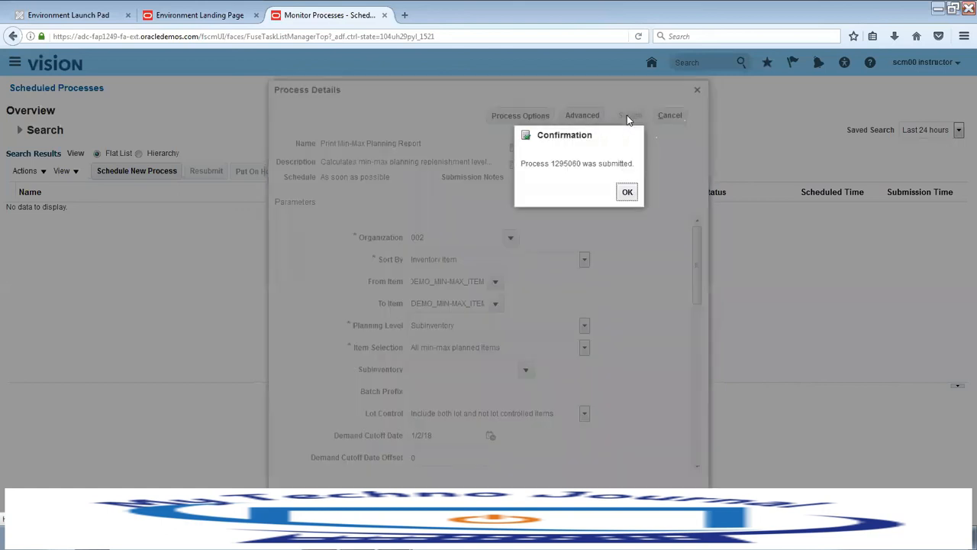
pyautogui.click(626, 194)
# Step: Refresh the scheduled processes list until the Print Min-Max Planning Report run has finished
pyautogui.click(478, 172)
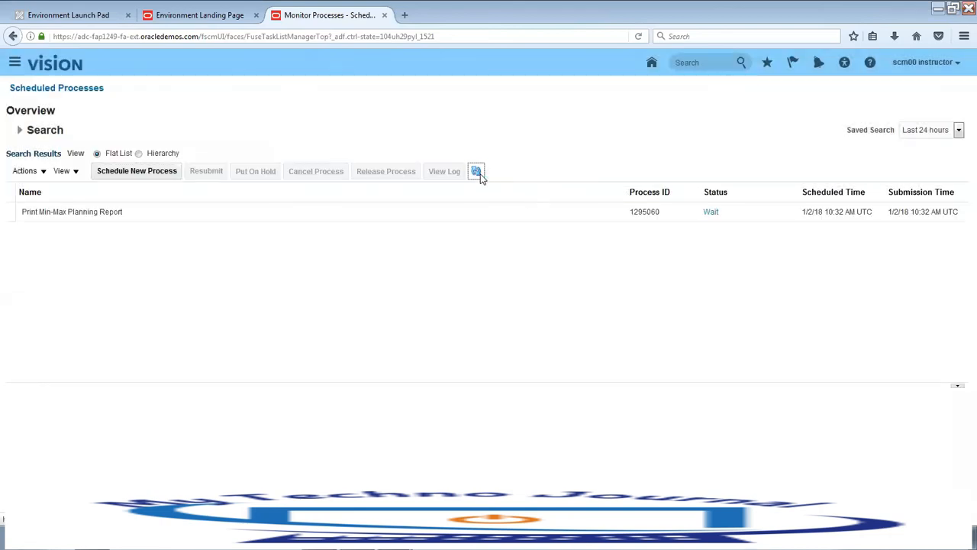
pyautogui.click(478, 213)
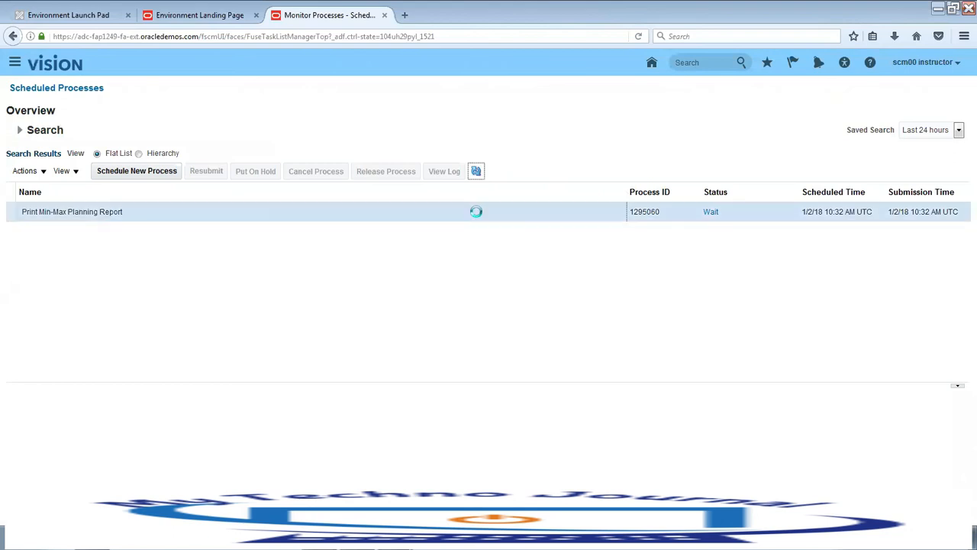
pyautogui.click(478, 173)
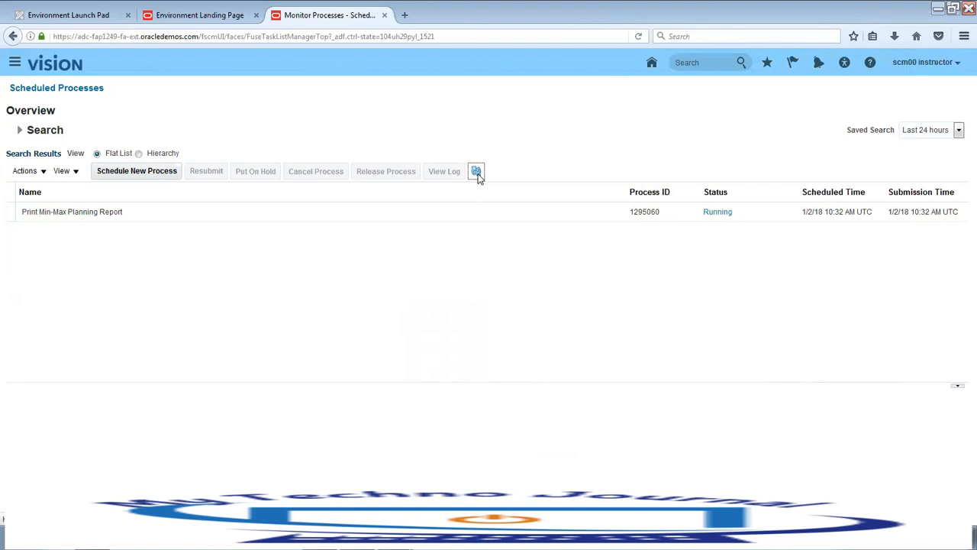
pyautogui.click(476, 172)
# Step: Select the finished Print Min-Max Planning Report run and open its Default Document output in a maximized window
pyautogui.click(448, 216)
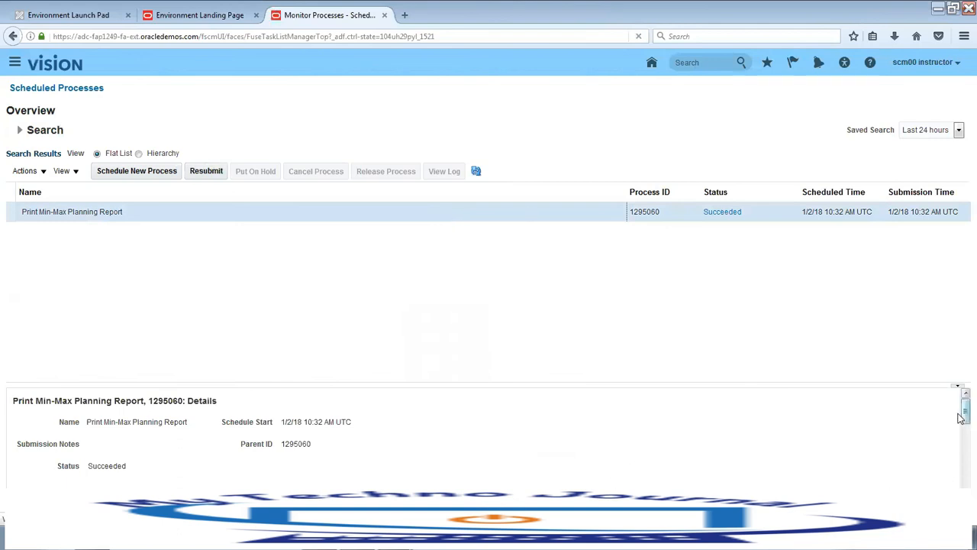
pyautogui.scroll(-5, 962, 416)
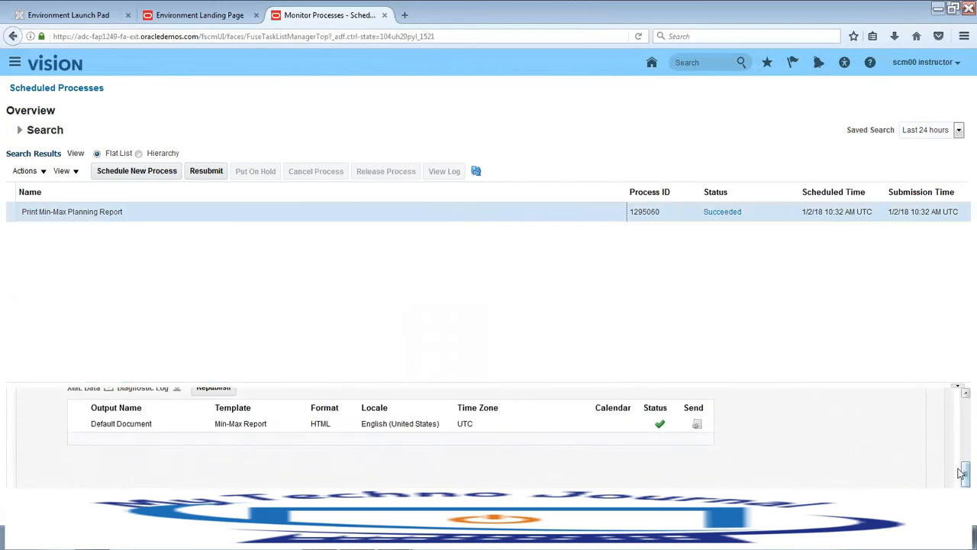
pyautogui.scroll(1, 962, 473)
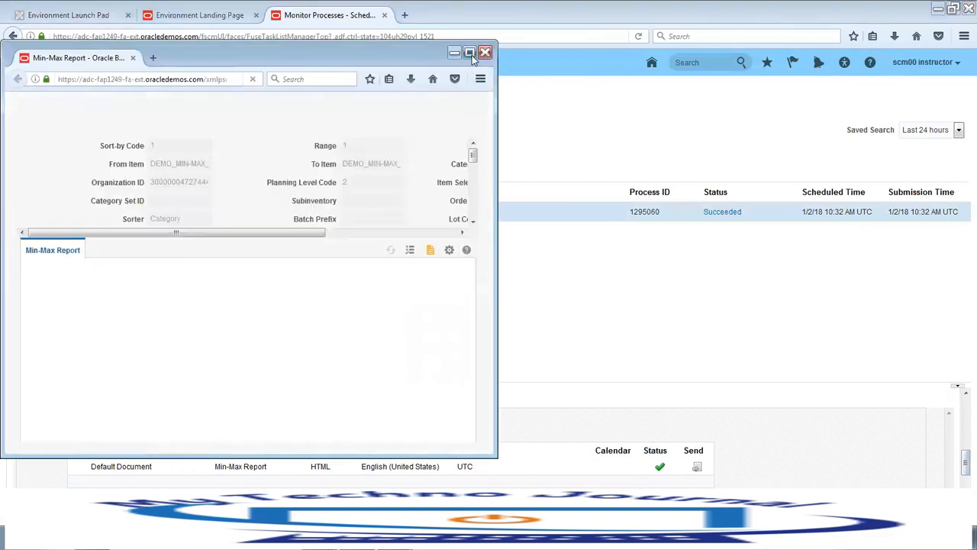
pyautogui.click(470, 53)
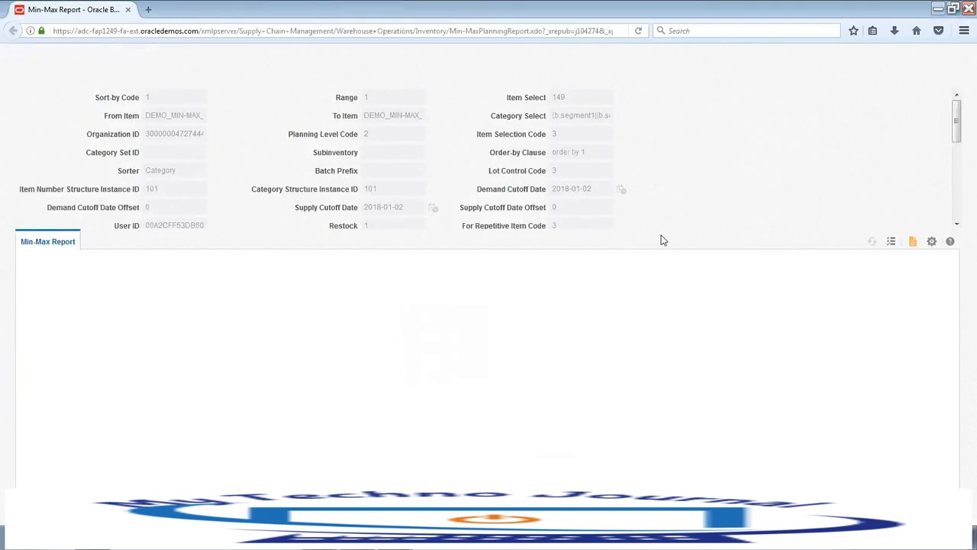
# Step: Render the Min-Max Report as PDF and open the downloaded file in Adobe Acrobat Reader DC
pyautogui.click(913, 242)
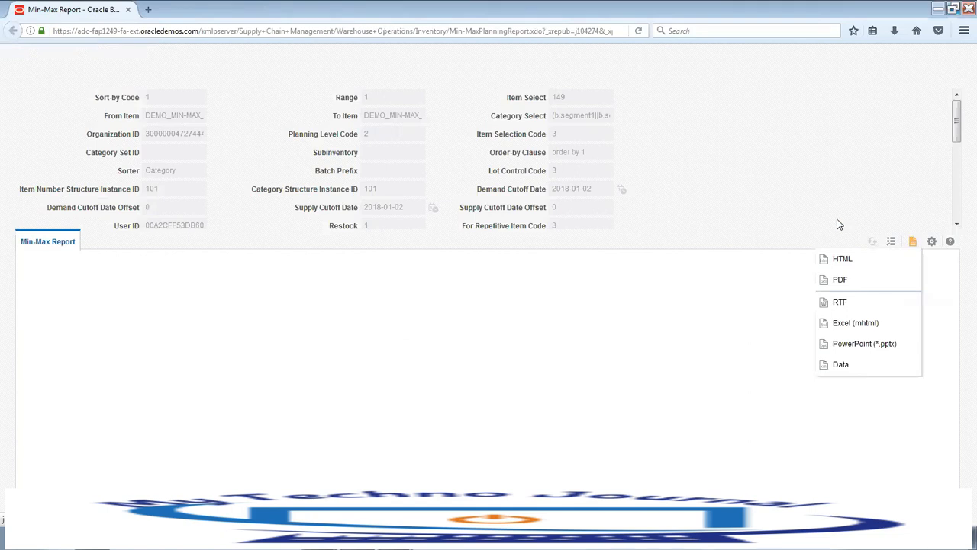
pyautogui.click(842, 280)
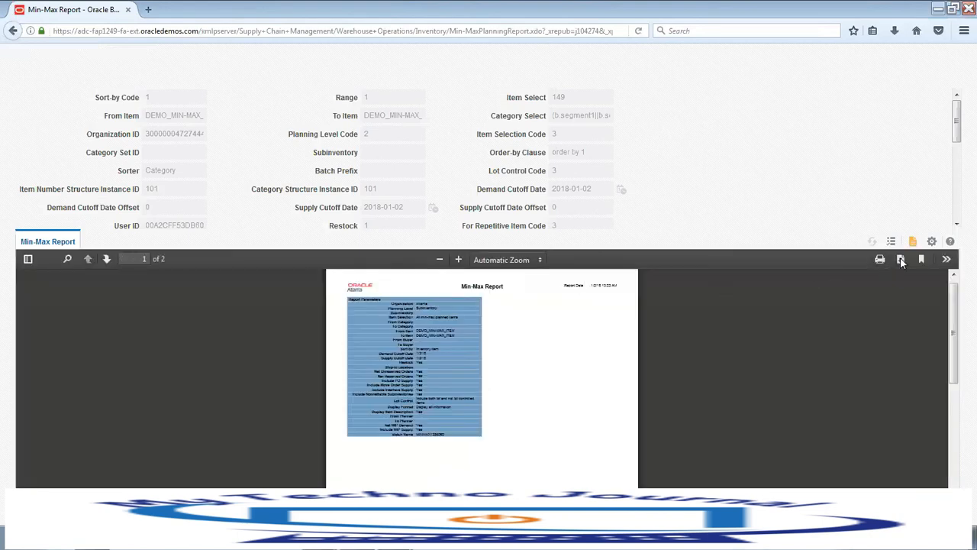
pyautogui.click(901, 259)
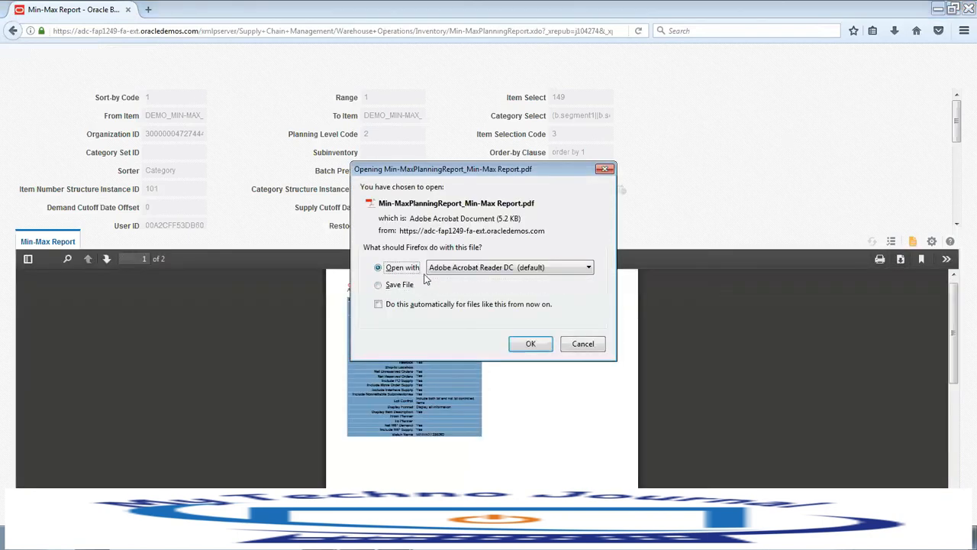
pyautogui.click(528, 342)
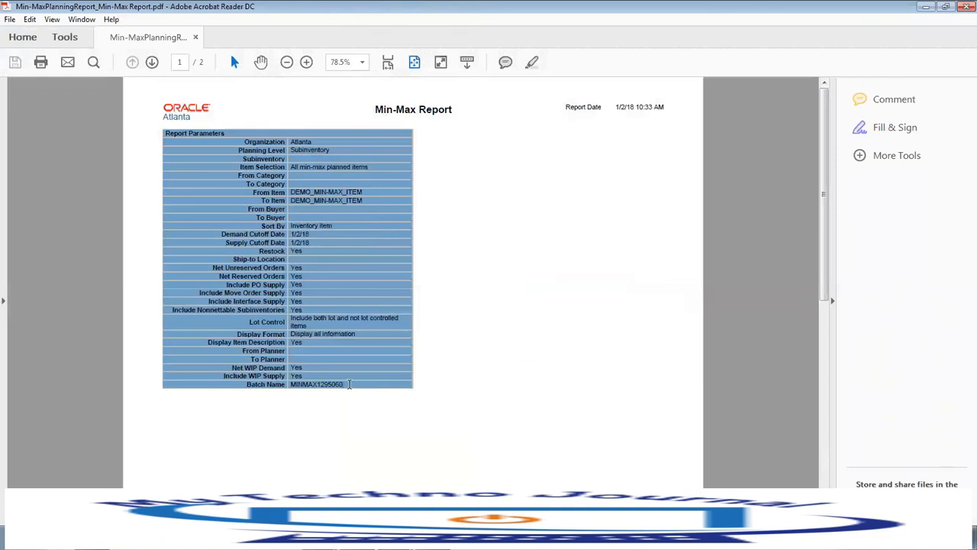
# Step: Examine the PDF report's batch name and the reorder quantity for DEMO_MIN-MAX_ITEM on page 2
pyautogui.moveTo(350, 384); pyautogui.dragTo(289, 384)
pyautogui.scroll(-5, 421, 341)
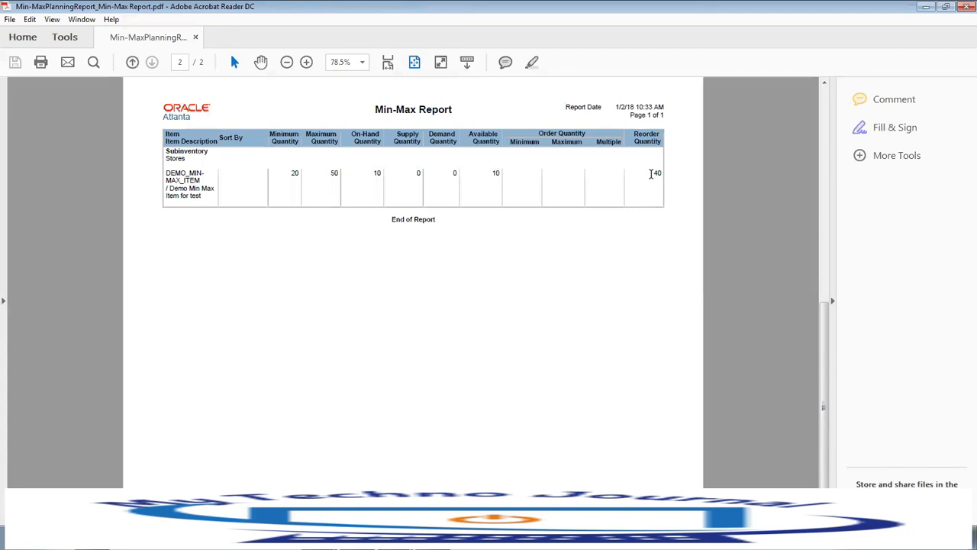
pyautogui.scroll(5, 652, 174)
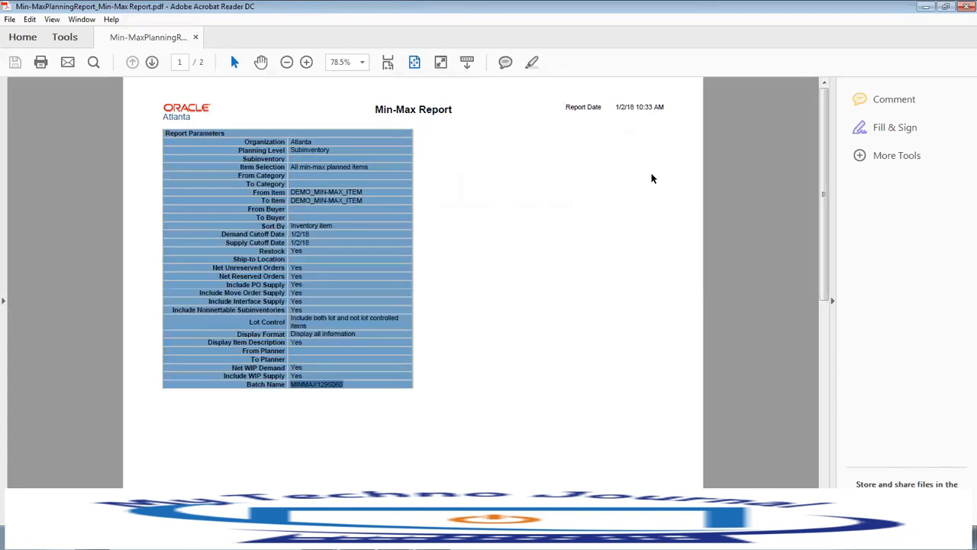
# Step: Switch from Acrobat Reader back to the Firefox window showing Scheduled Processes
pyautogui.click(319, 536)
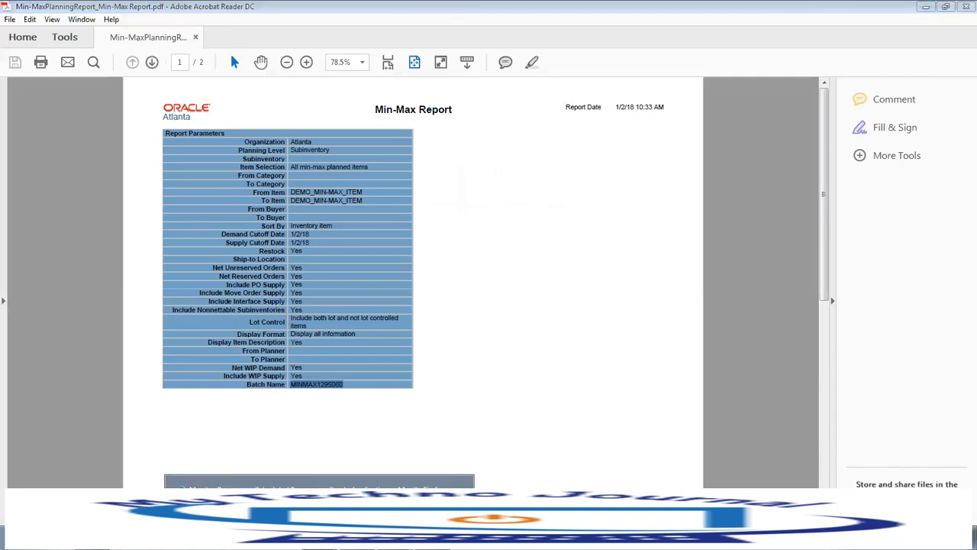
pyautogui.click(319, 507)
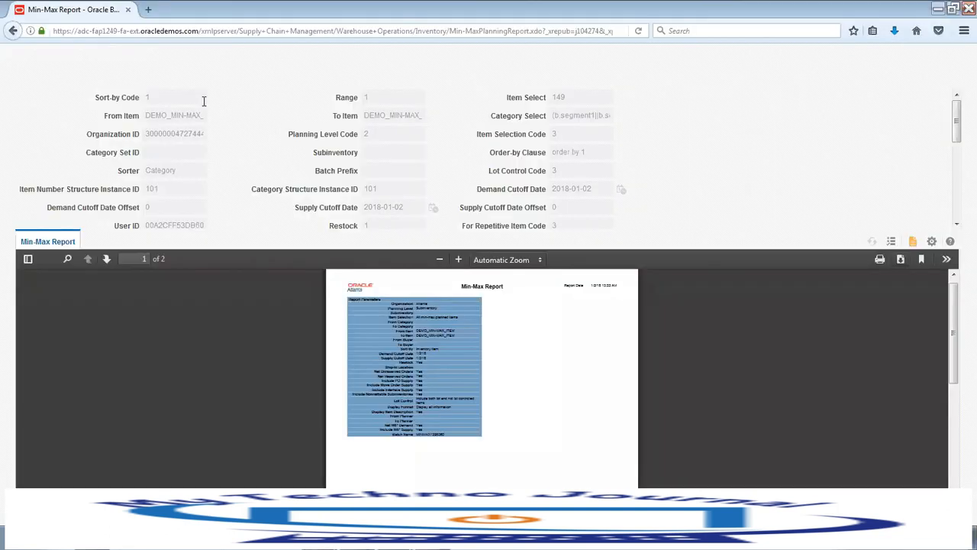
pyautogui.click(319, 537)
pyautogui.click(319, 489)
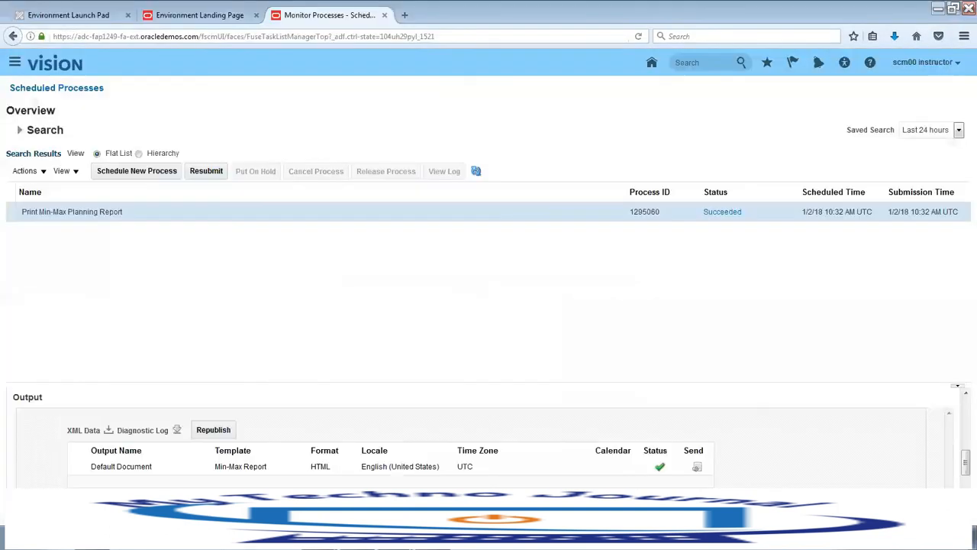
# Step: Return to the home page and open Manage Movement Requests in Inventory Management
pyautogui.click(652, 64)
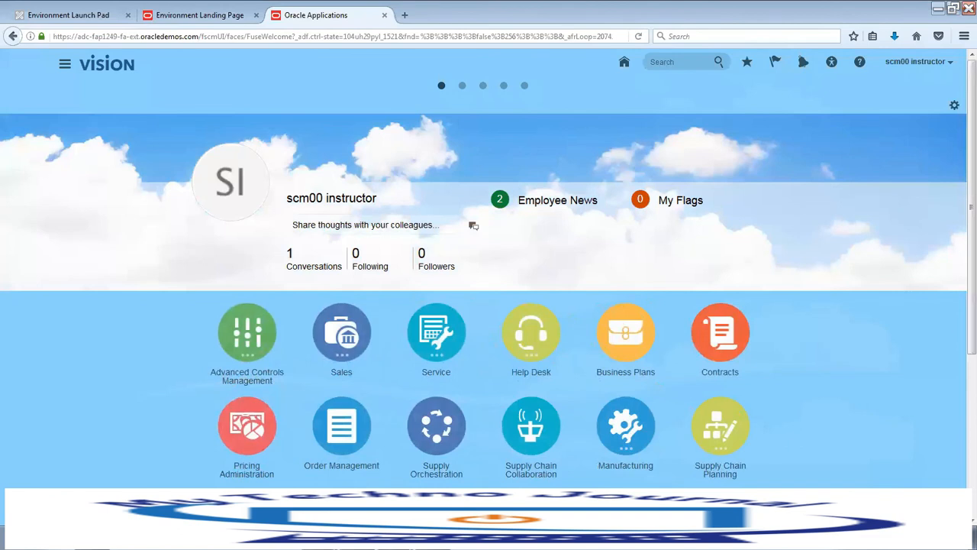
pyautogui.scroll(-4, 960, 320)
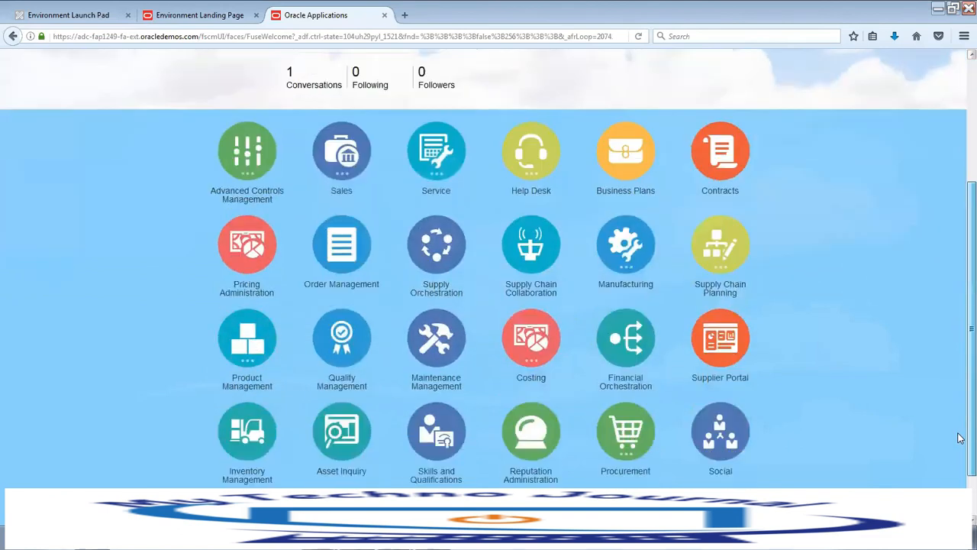
pyautogui.click(243, 451)
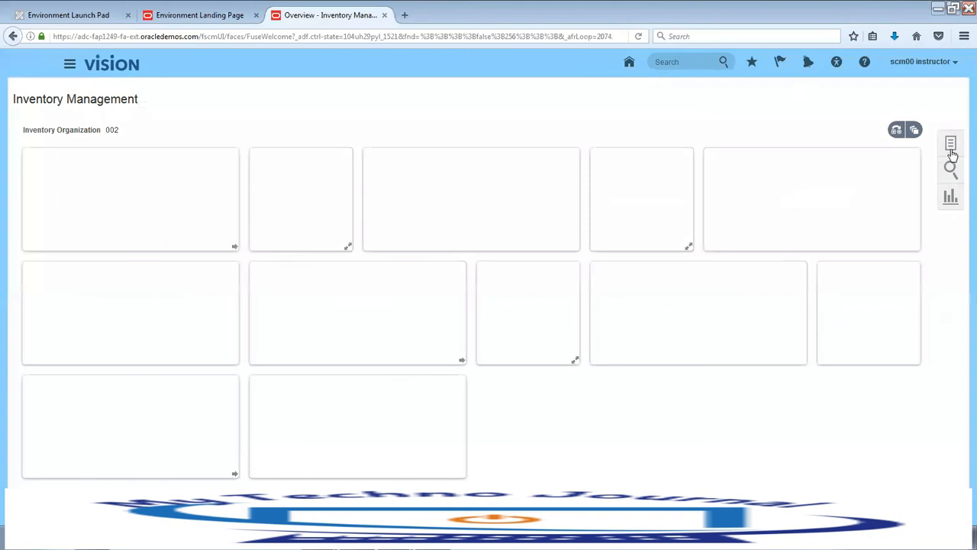
pyautogui.click(952, 150)
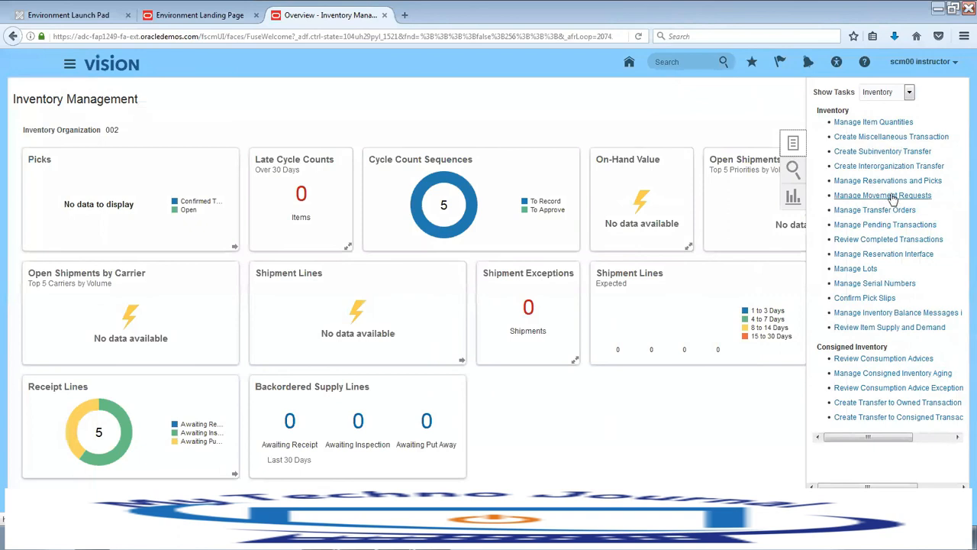
pyautogui.click(891, 197)
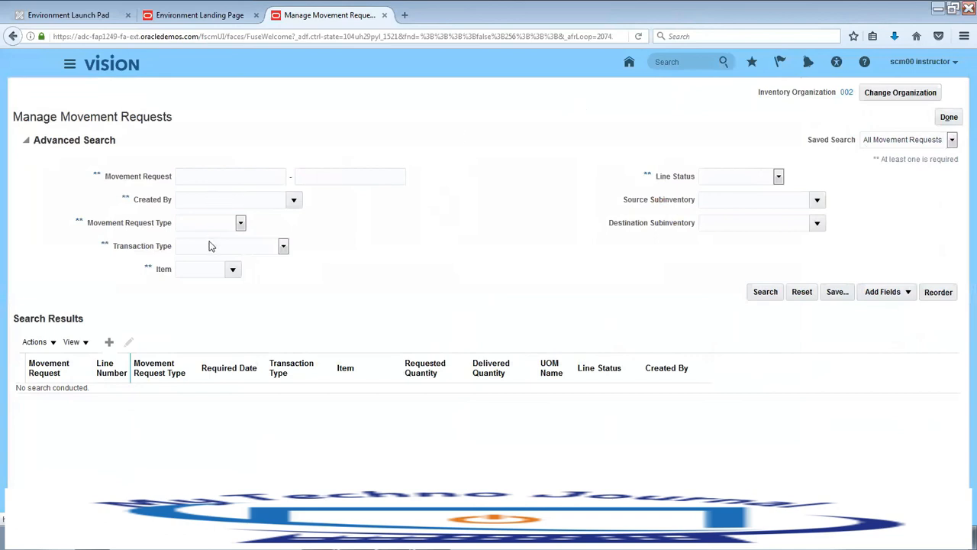
# Step: Search the items for DEMO% and choose DEMO_MIN-MAX_ITEM as the Item criterion for movement requests
pyautogui.click(232, 270)
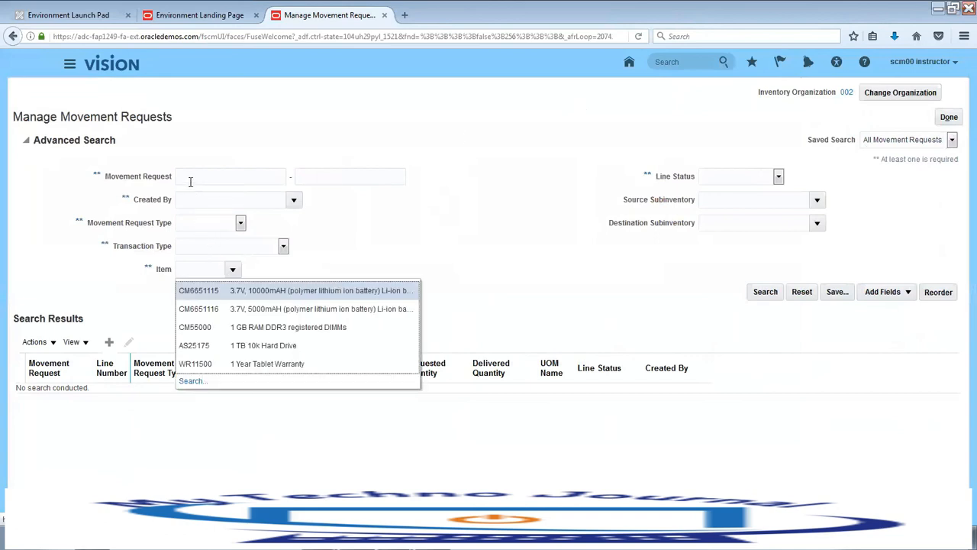
pyautogui.click(197, 382)
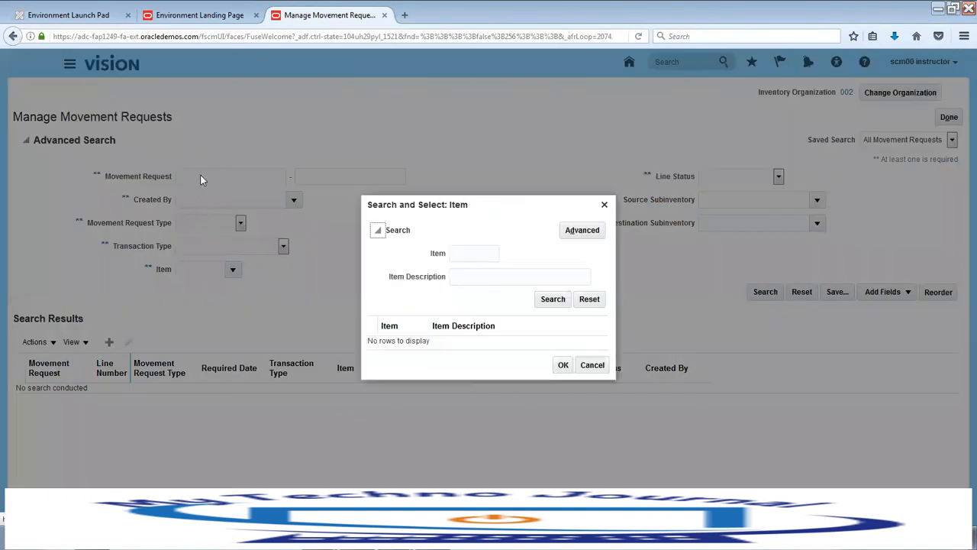
pyautogui.click(465, 253)
pyautogui.write('DEMO%')
pyautogui.click(543, 301)
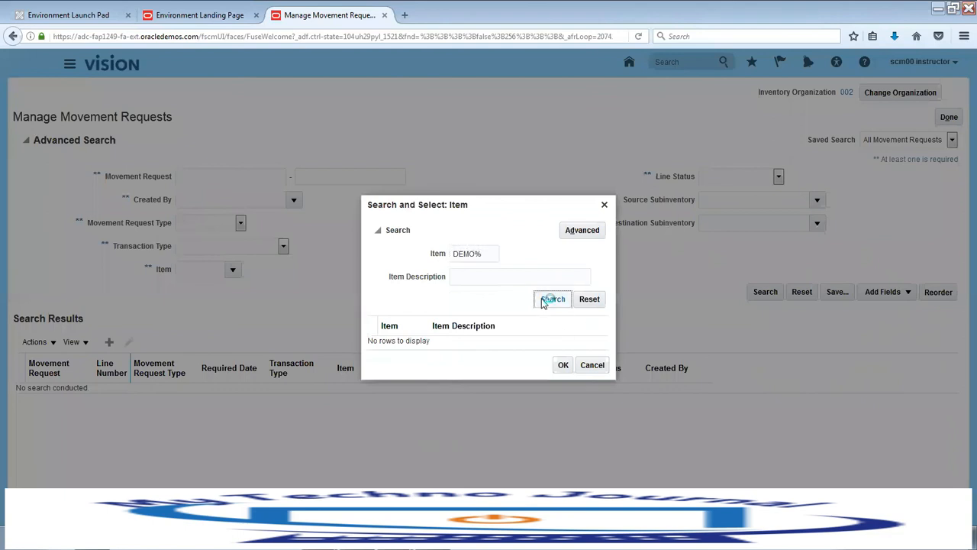
pyautogui.click(497, 345)
pyautogui.click(562, 367)
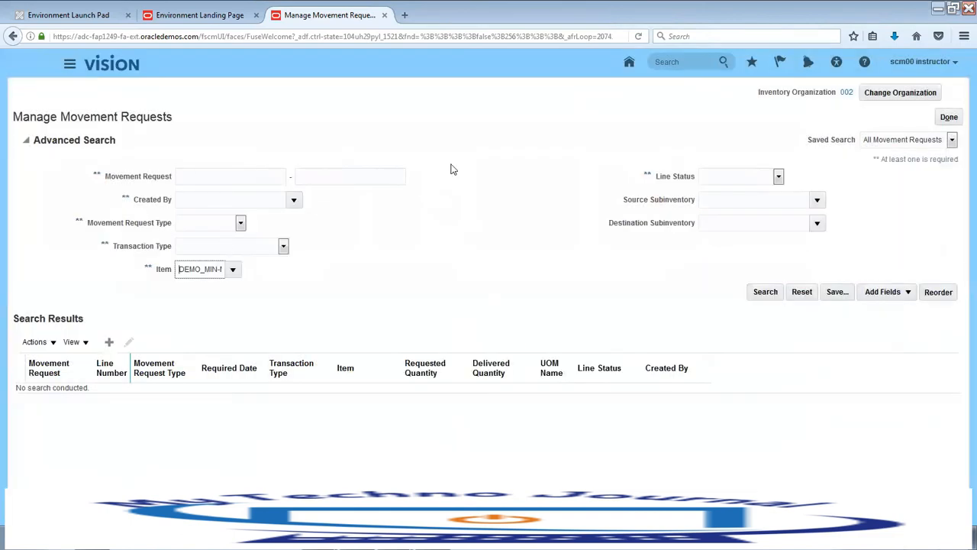
# Step: Run the movement request search and open the Replenishment request for DEMO_MIN-MAX_ITEM
pyautogui.click(765, 293)
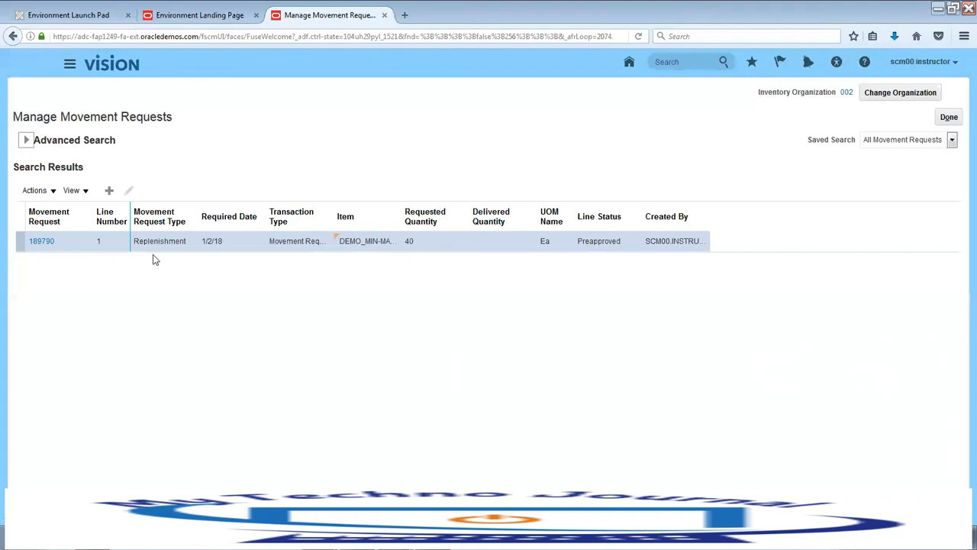
pyautogui.click(47, 240)
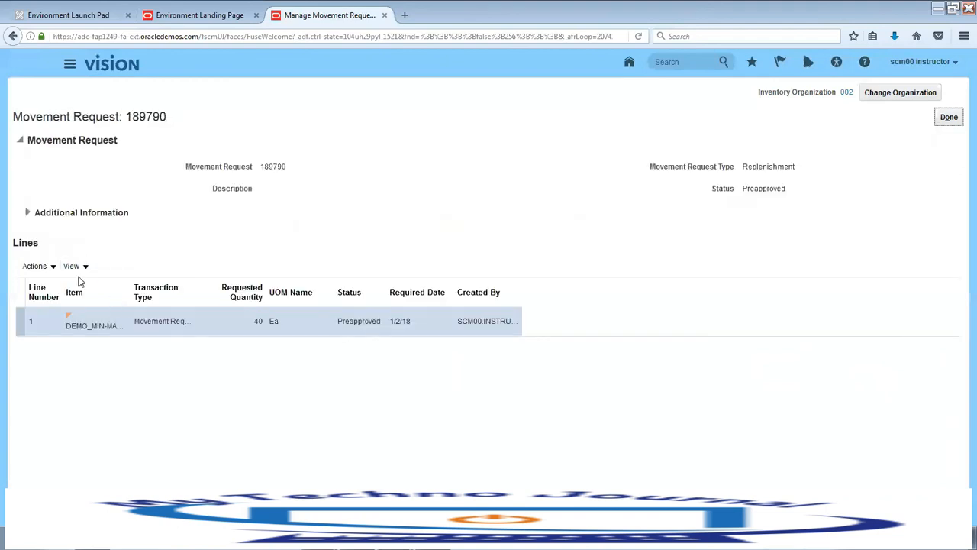
# Step: Open the details of line 1 in the movement request and examine its quantities, status, source and destination
pyautogui.click(72, 266)
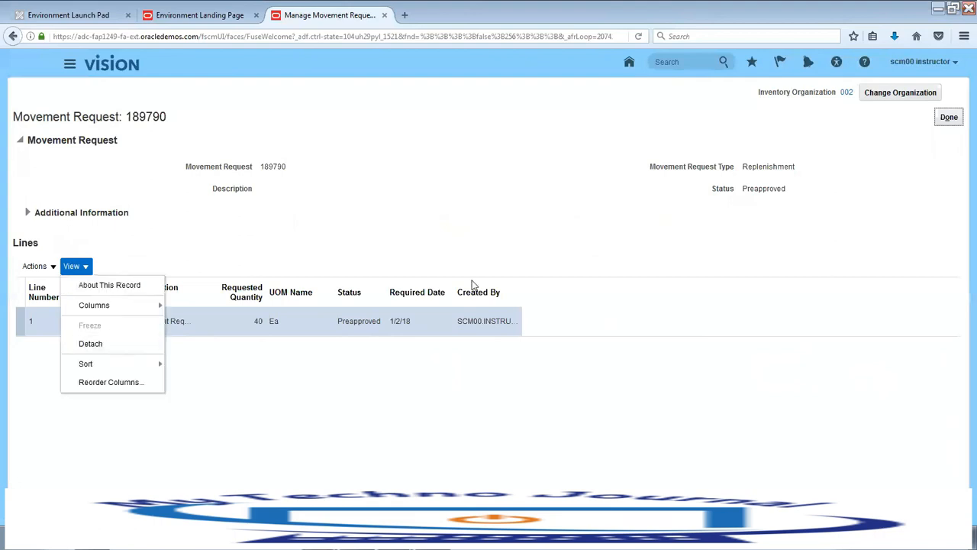
pyautogui.click(702, 321)
pyautogui.click(52, 267)
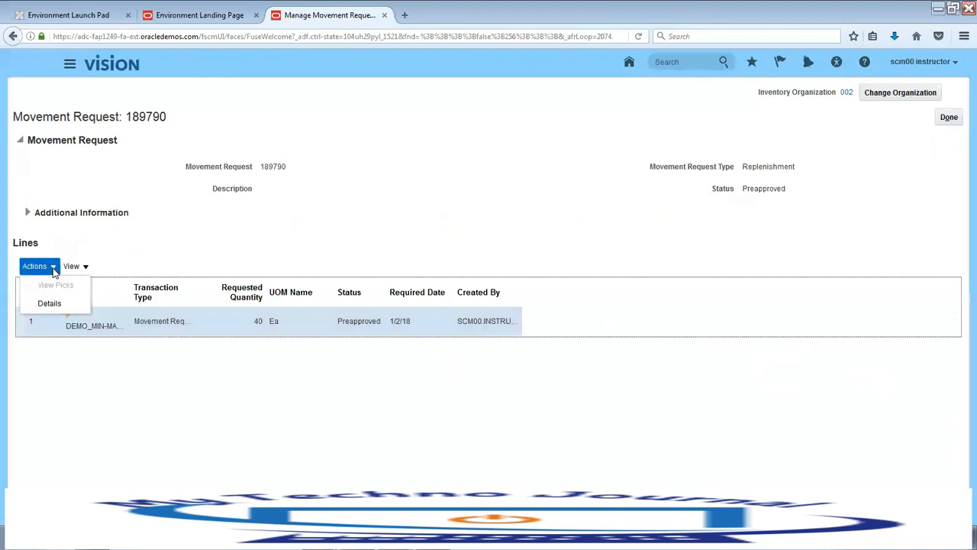
pyautogui.click(48, 304)
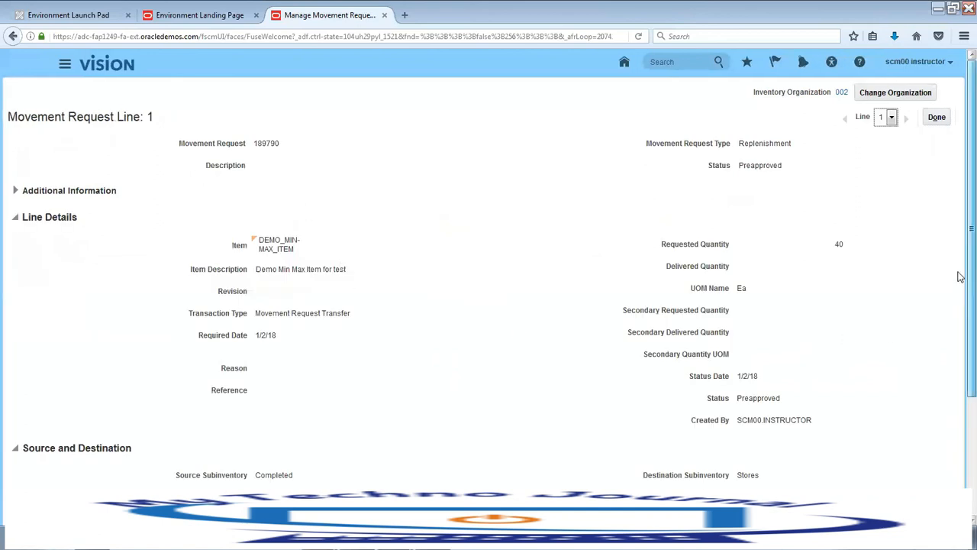
pyautogui.scroll(-2, 797, 337)
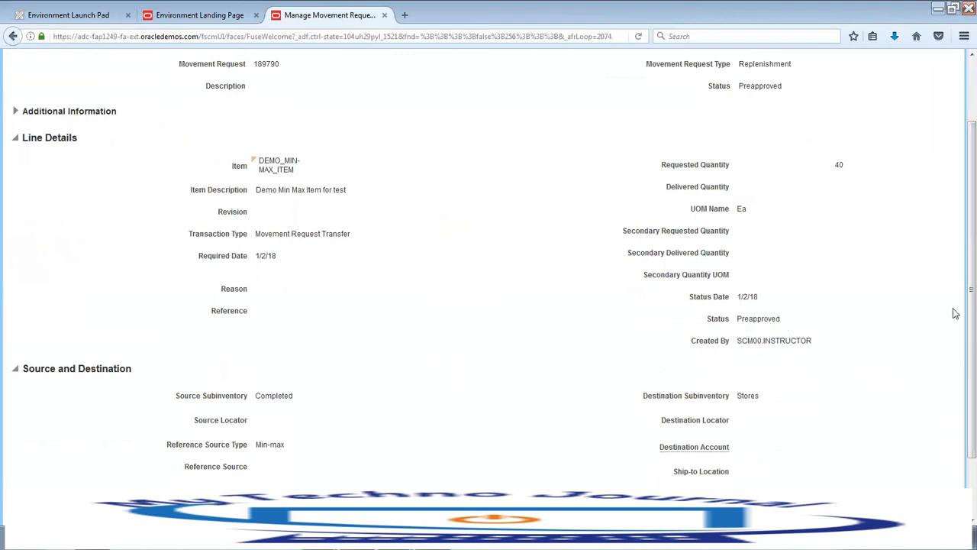
pyautogui.scroll(-2, 960, 311)
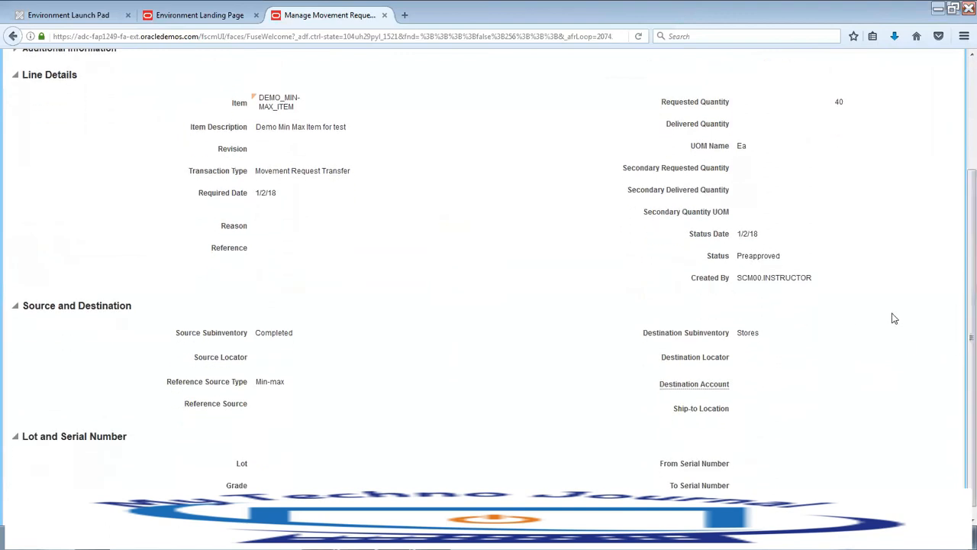
pyautogui.scroll(-1, 960, 382)
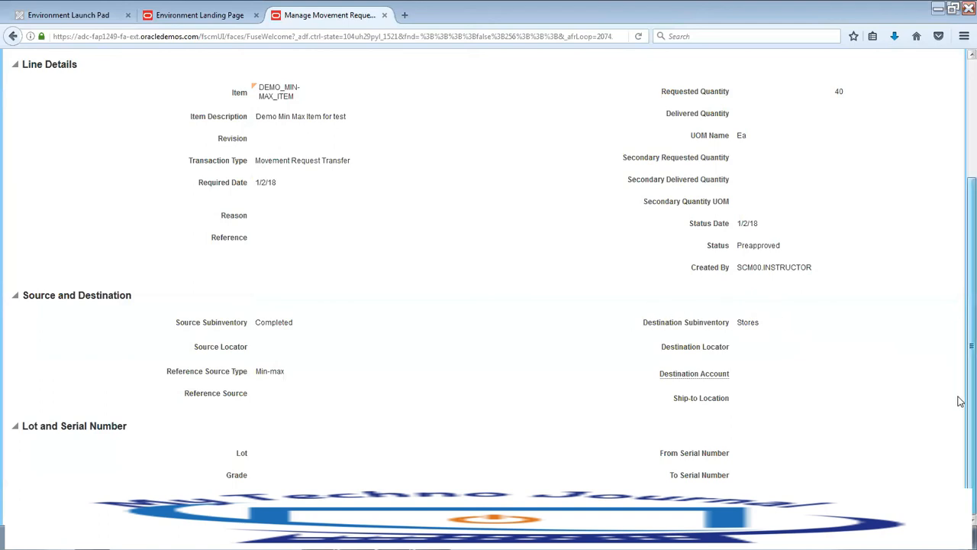
pyautogui.scroll(4, 960, 323)
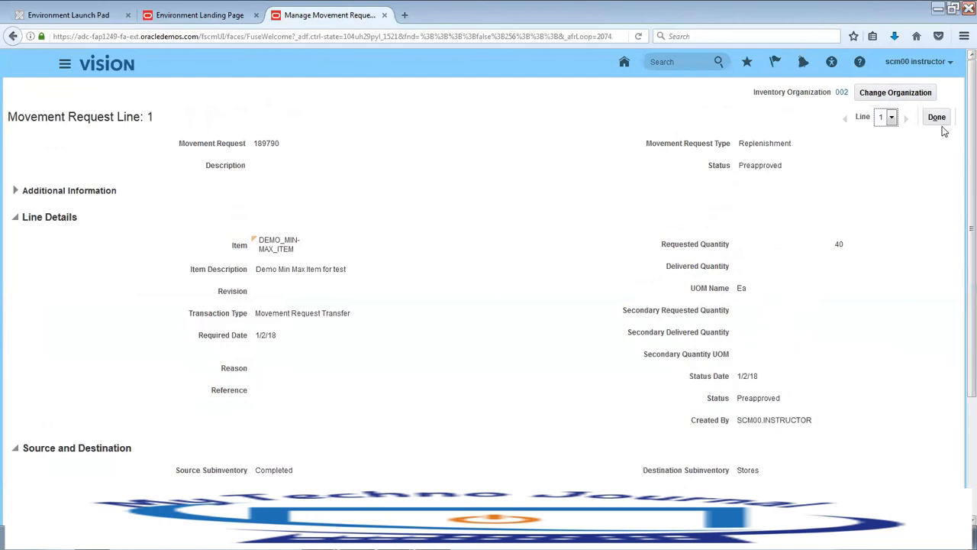
# Step: Close the movement request pages back to the Inventory Management overview and switch to the L16_Inventory Accuracy.ppt presentation in PowerPoint
pyautogui.click(943, 120)
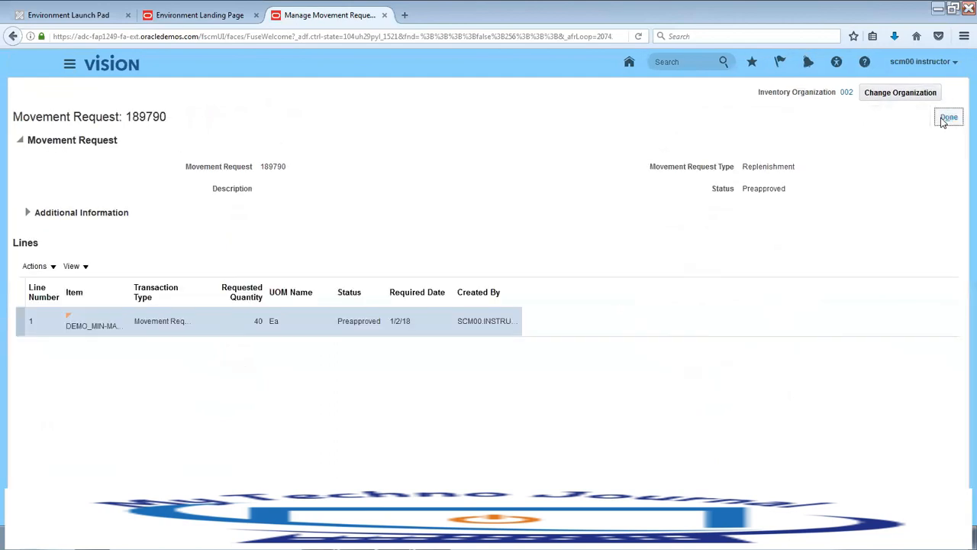
pyautogui.click(949, 119)
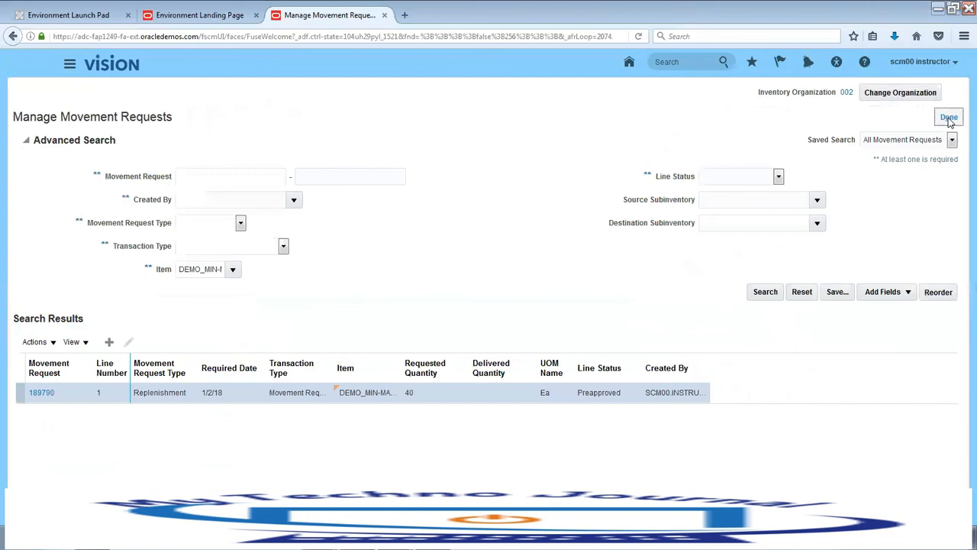
pyautogui.click(949, 119)
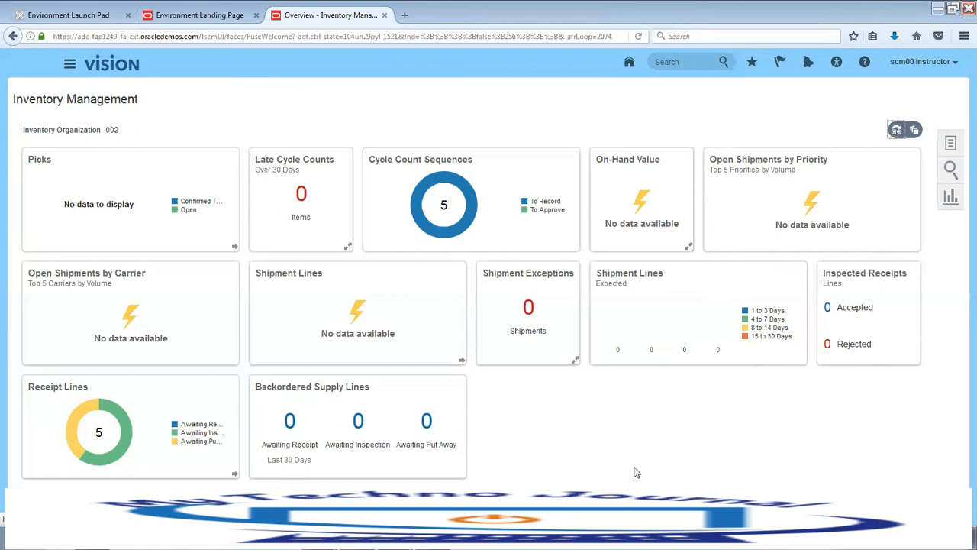
pyautogui.click(394, 493)
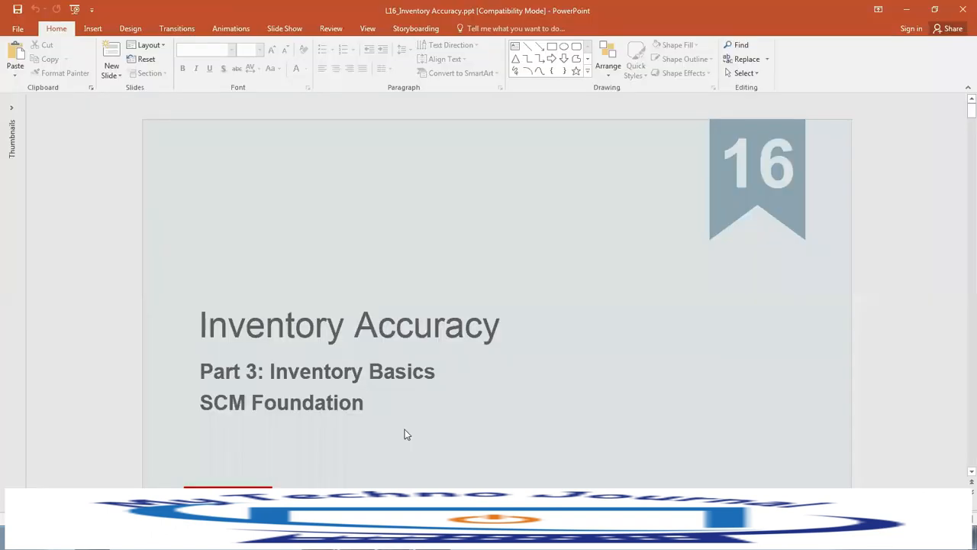